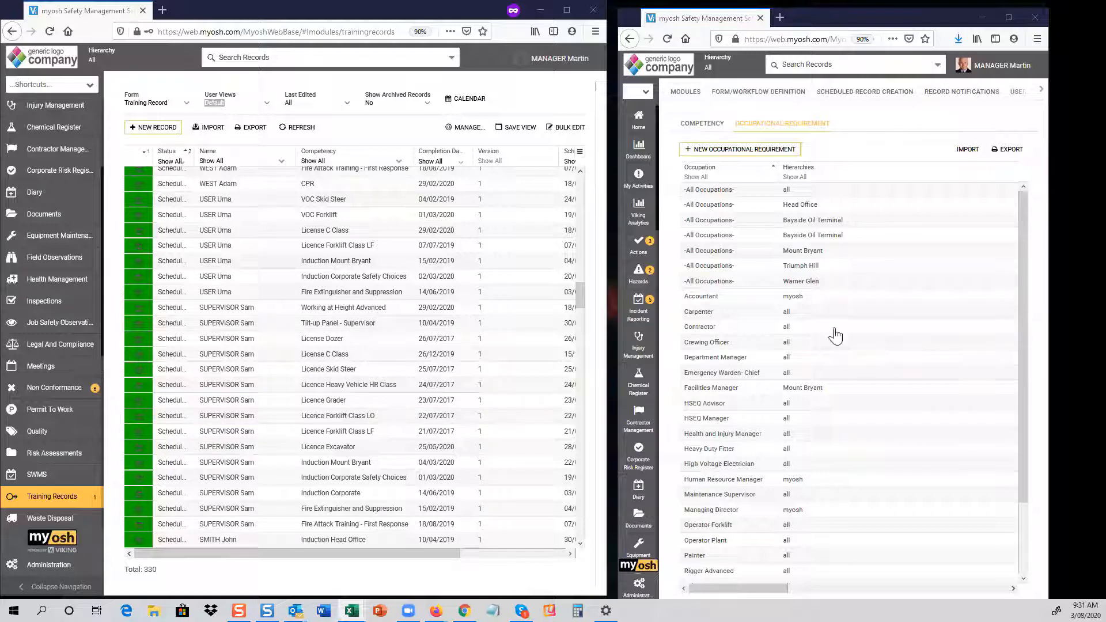
Step: Maximize the administration window and review the competency list in Training Management
{"action": "left_click", "coordinate": [882, 359]}
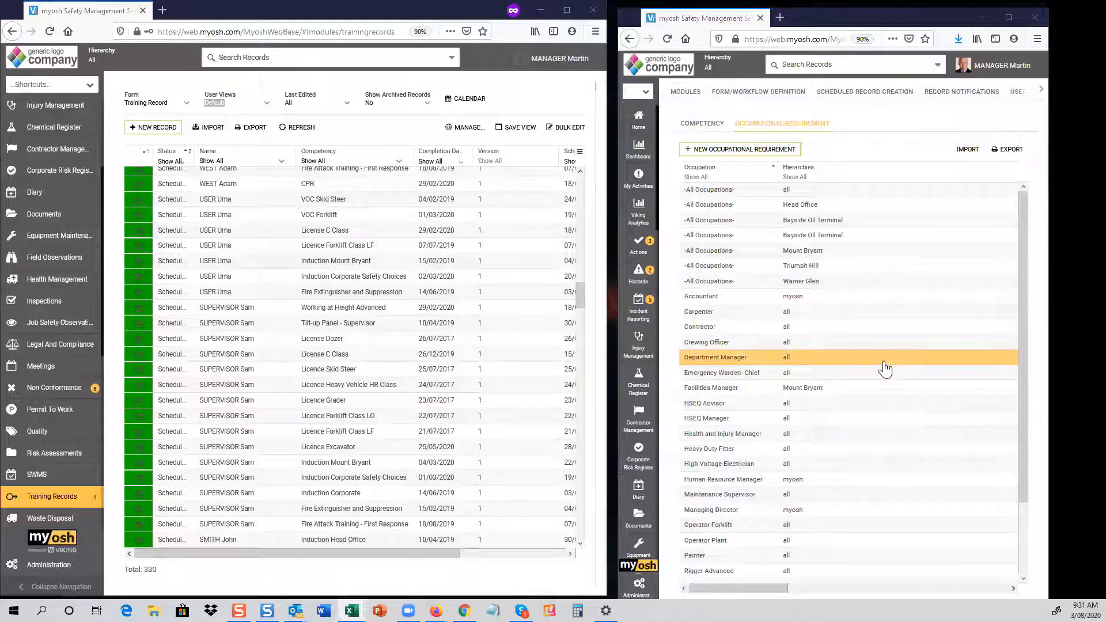
{"action": "left_click", "coordinate": [1008, 18]}
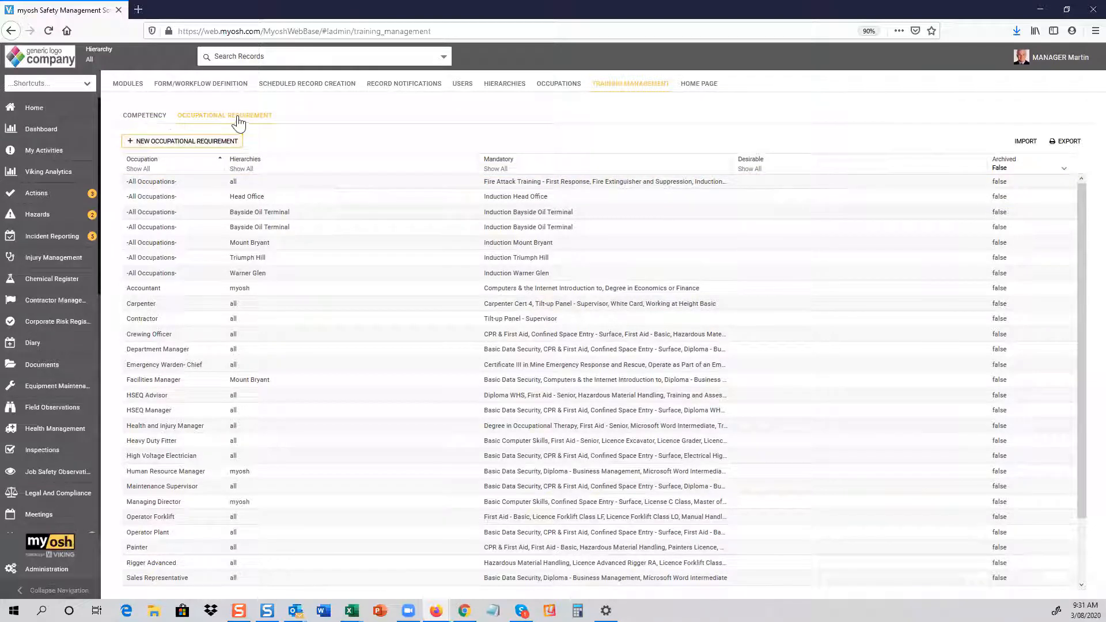
{"action": "left_click", "coordinate": [145, 119]}
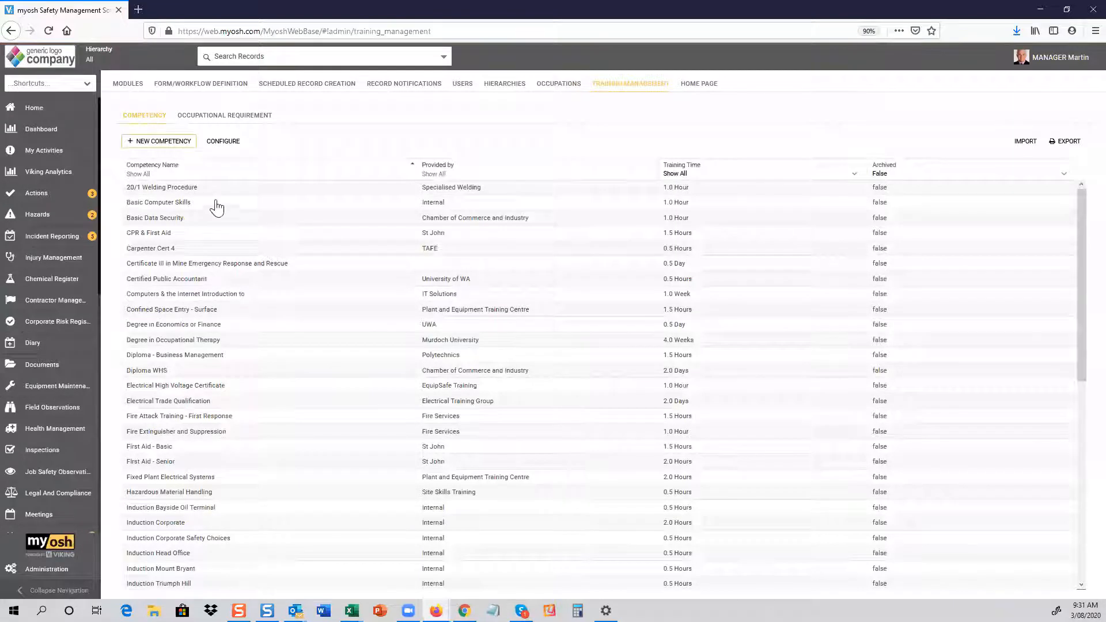
{"action": "left_click", "coordinate": [210, 203]}
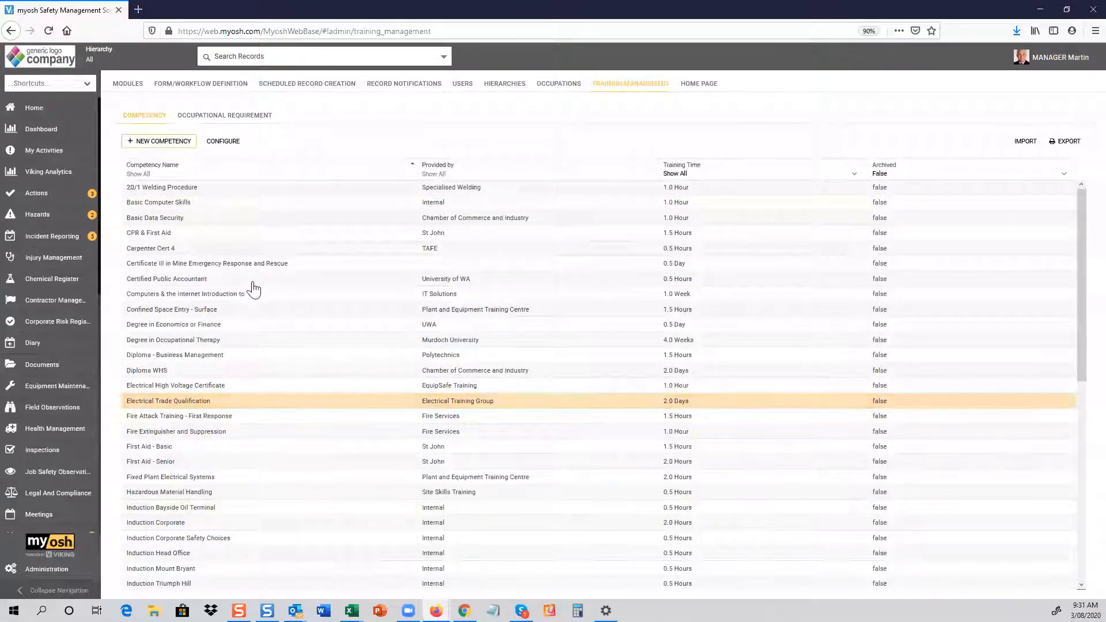
{"action": "left_click", "coordinate": [159, 141]}
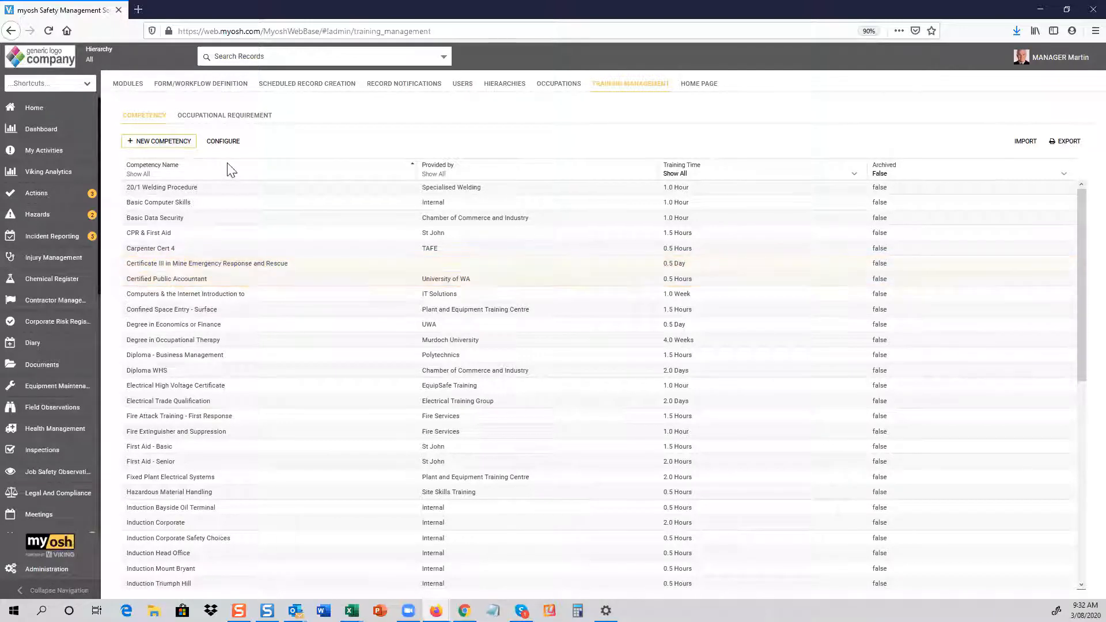
Step: Open the Heavy Duty Fitter occupational requirement, examine its available and assigned mandatory competencies, and close it without saving
{"action": "left_click", "coordinate": [230, 116]}
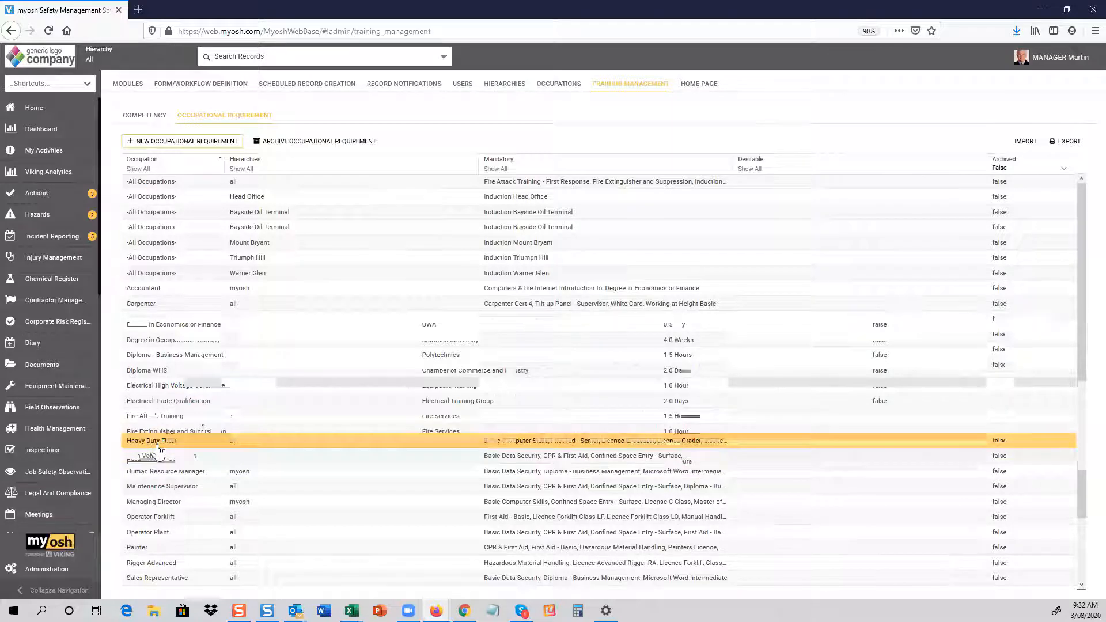
{"action": "left_click", "coordinate": [157, 443]}
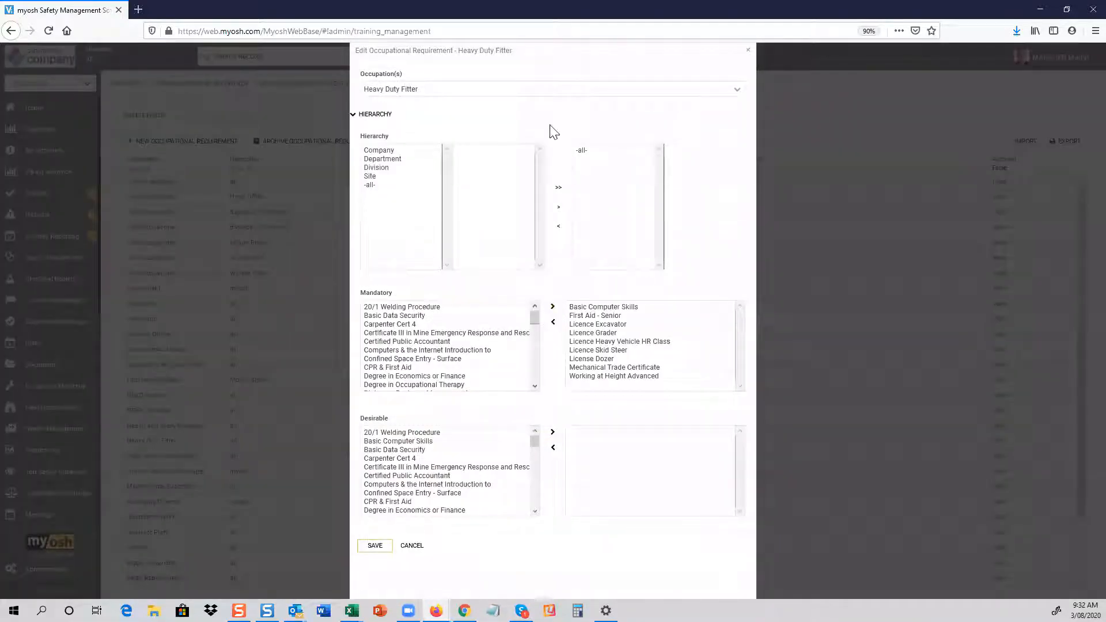
{"action": "left_click_drag", "start_coordinate": [424, 90], "coordinate": [359, 91]}
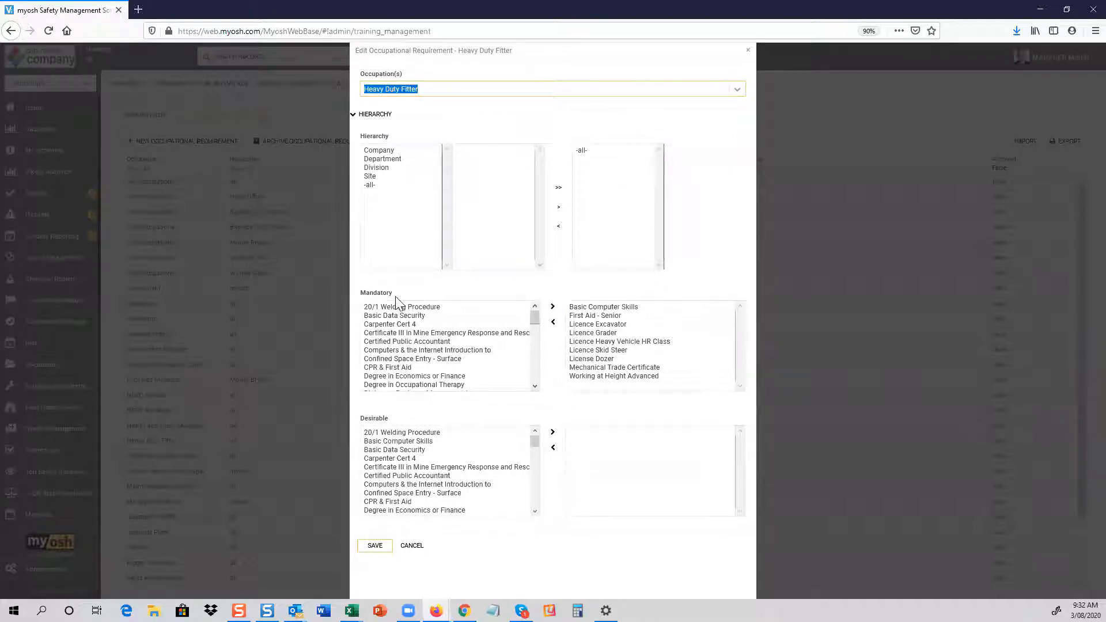
{"action": "left_click_drag", "start_coordinate": [394, 295], "coordinate": [358, 293]}
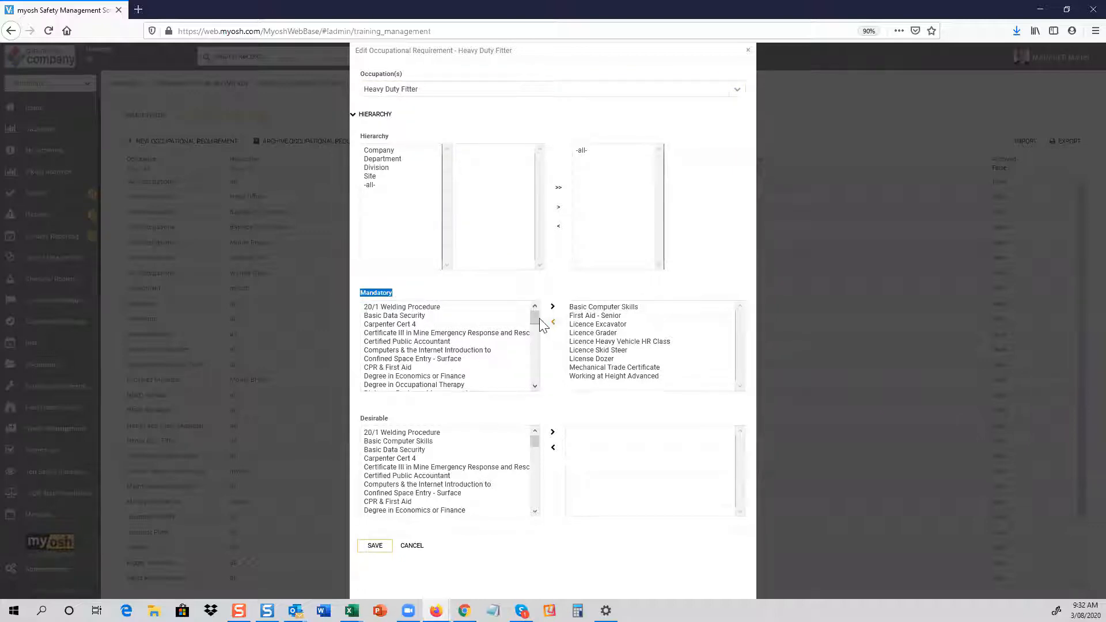
{"action": "left_click_drag", "start_coordinate": [535, 321], "coordinate": [538, 395]}
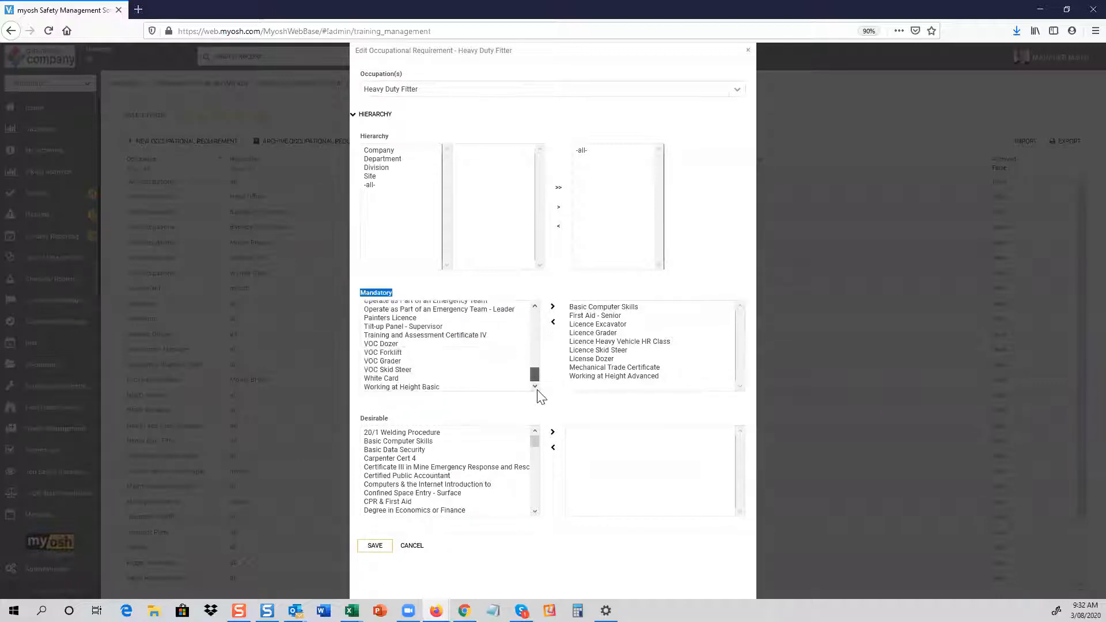
{"action": "left_click_drag", "start_coordinate": [537, 354], "coordinate": [542, 311]}
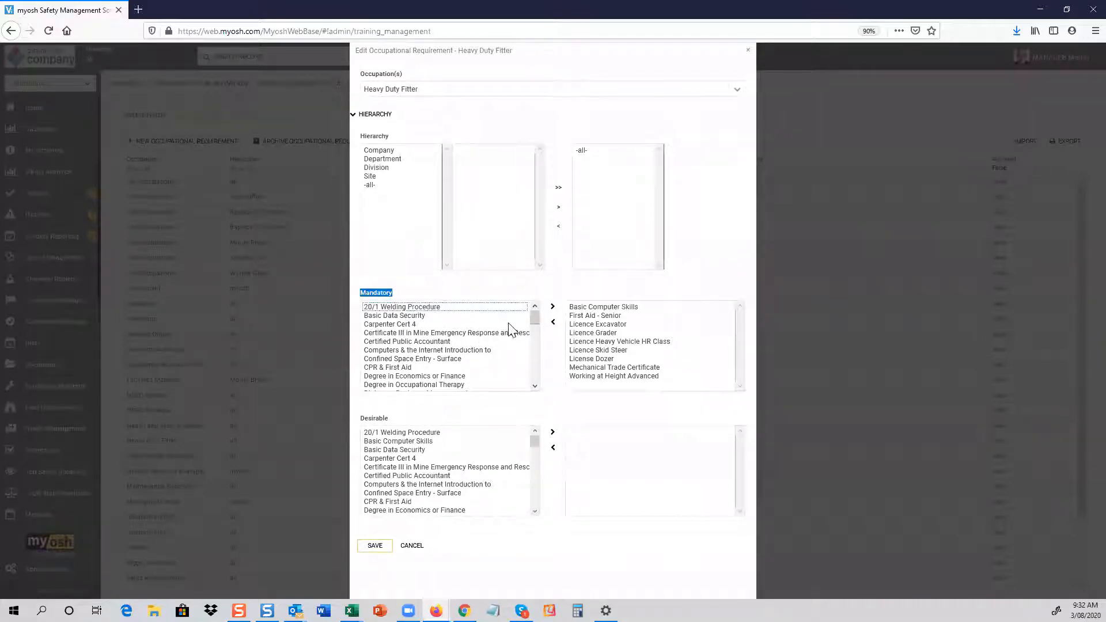
{"action": "left_click", "coordinate": [404, 316]}
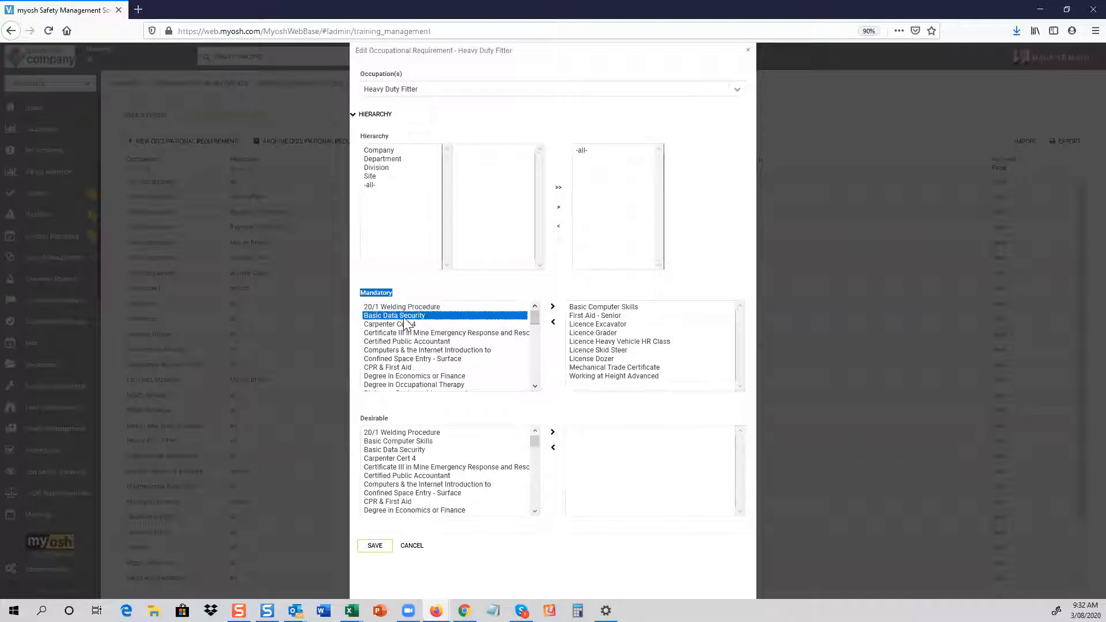
{"action": "key", "text": "End"}
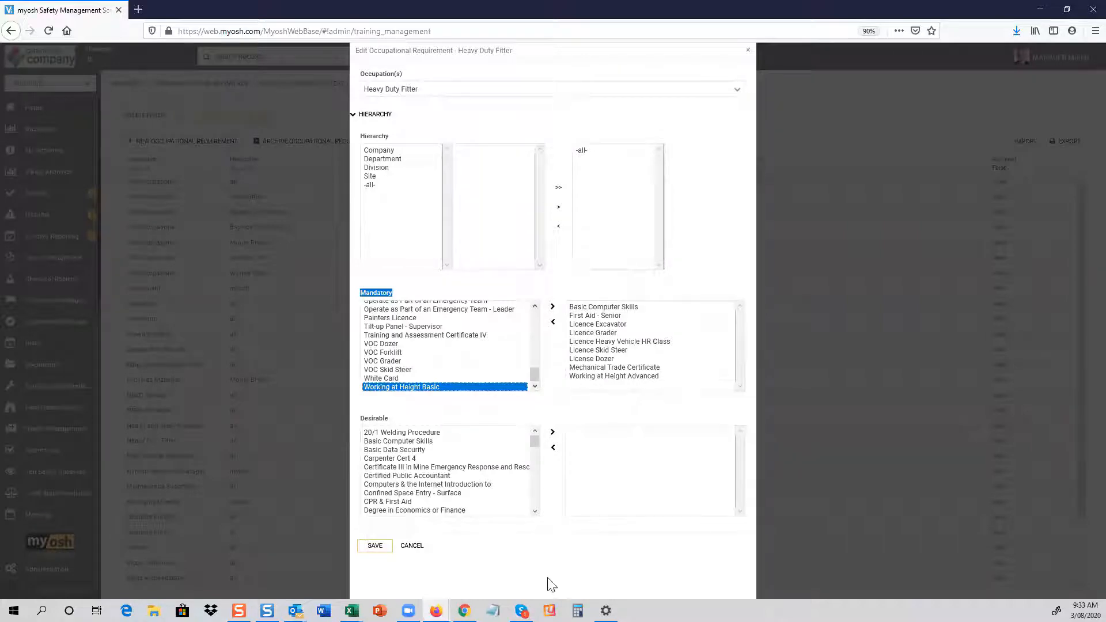
{"action": "left_click", "coordinate": [407, 546]}
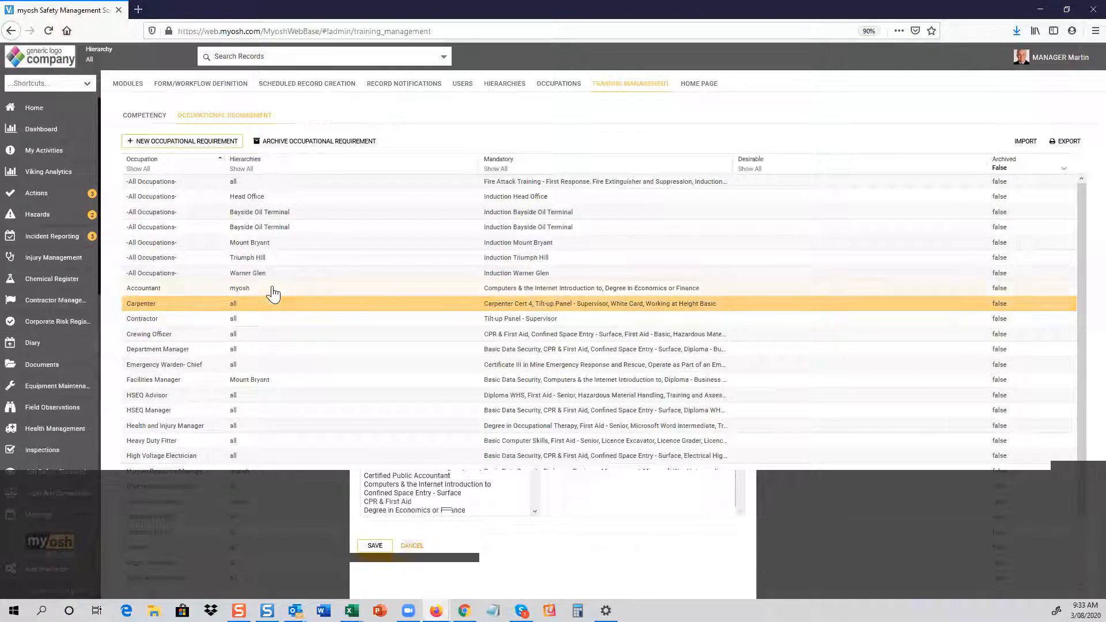
Step: Open the all-occupations requirement for Mount Bryant, check its occupation, hierarchy and mandatory induction, and close it
{"action": "double_click", "coordinate": [248, 245]}
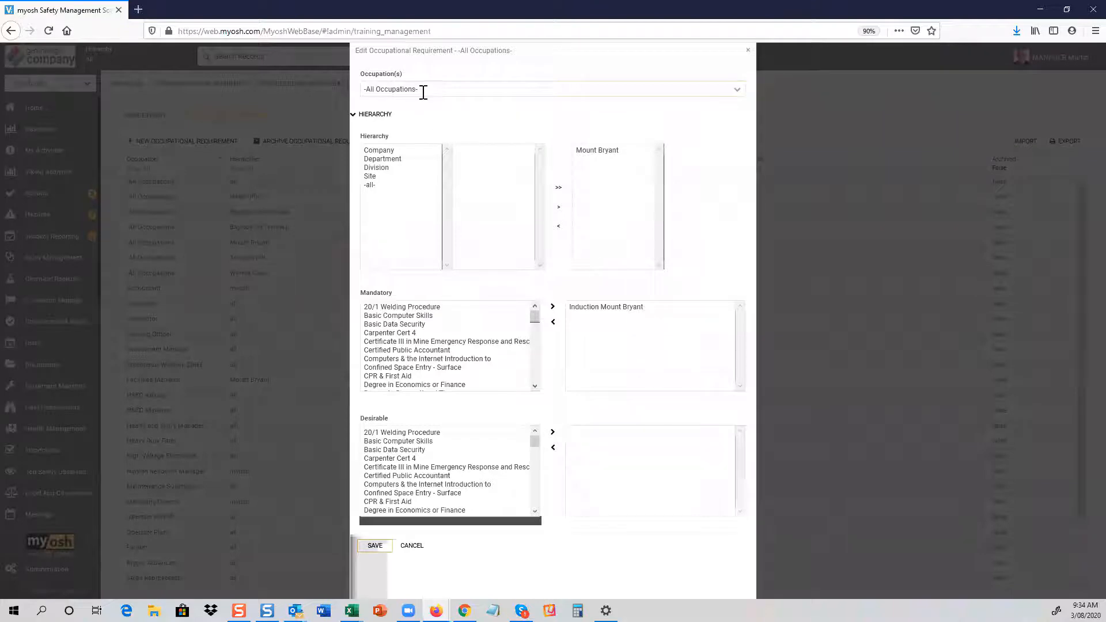
{"action": "left_click_drag", "start_coordinate": [423, 92], "coordinate": [362, 93]}
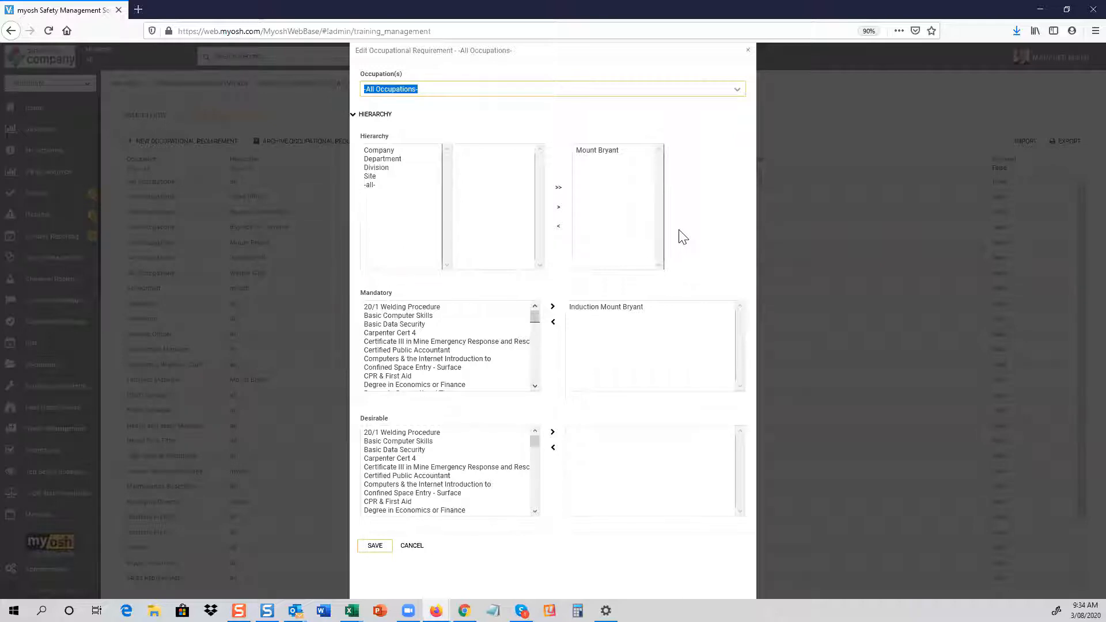
{"action": "left_click", "coordinate": [747, 57]}
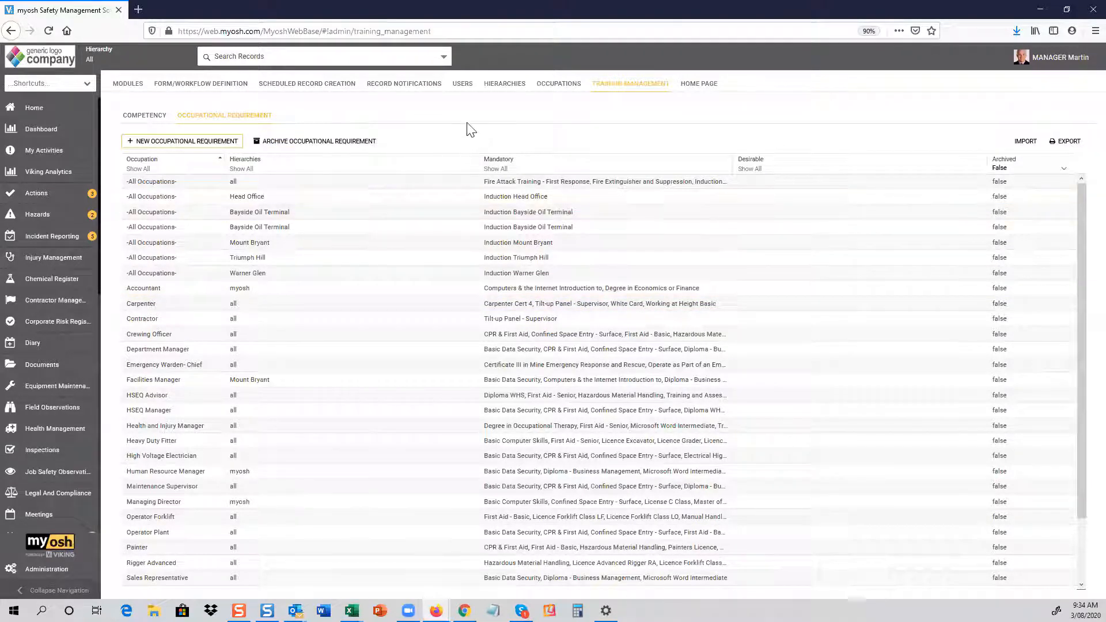
Step: From the user list, open the Heavy Duty Fitter who is a Basic Administrator and view that user's training management competencies
{"action": "left_click", "coordinate": [463, 88]}
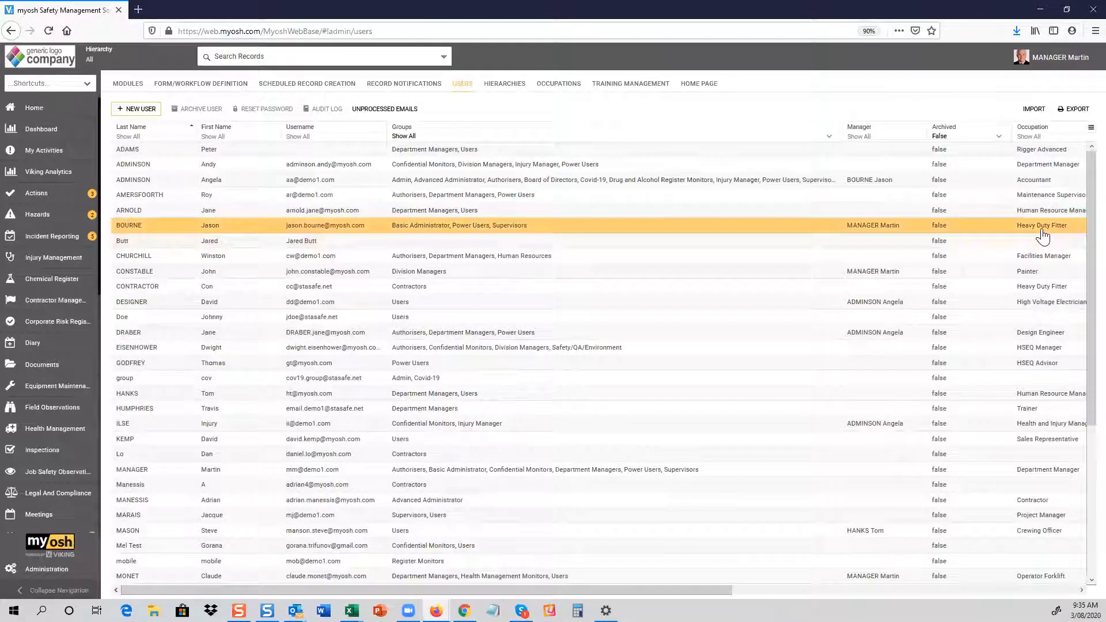
{"action": "left_click", "coordinate": [126, 229]}
{"action": "double_click", "coordinate": [126, 235]}
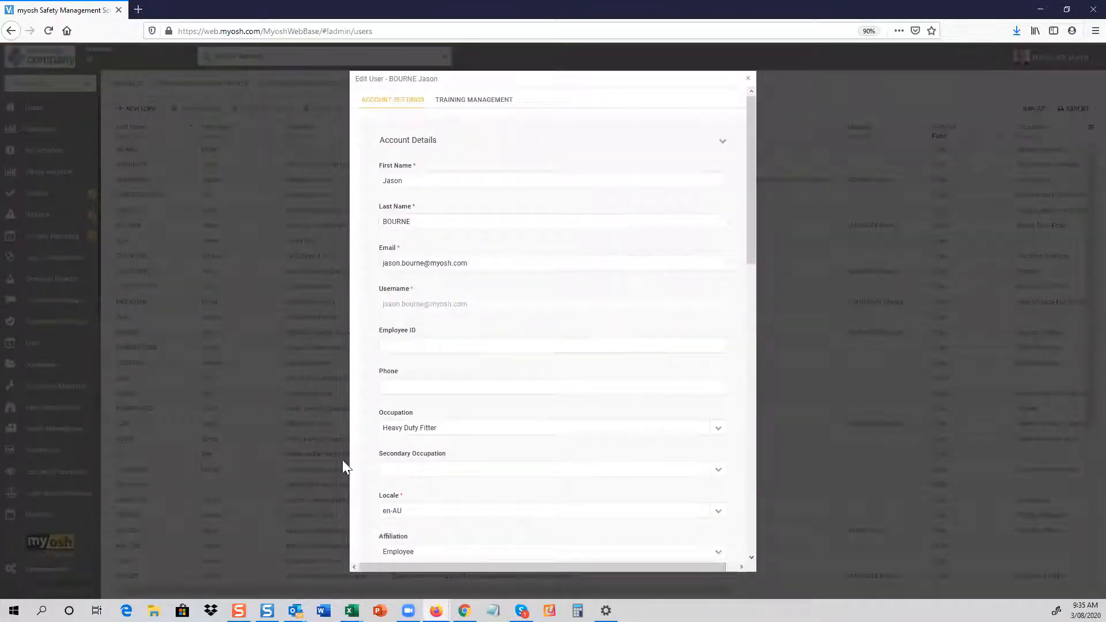
{"action": "left_click", "coordinate": [476, 101]}
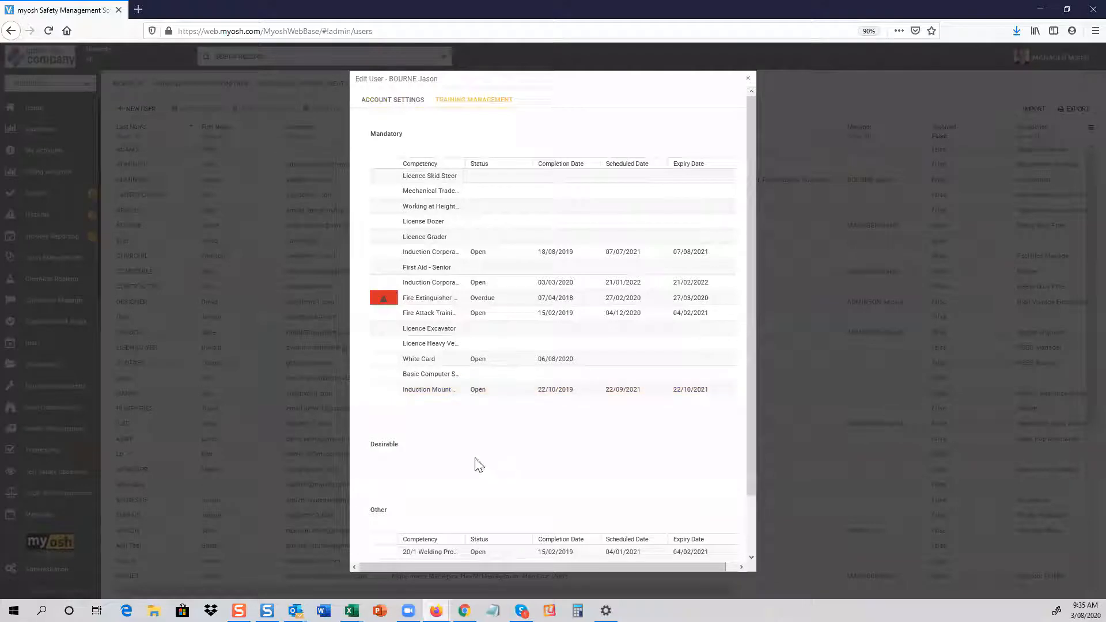
Step: Return to the user's account settings, check the assigned occupation, and close the user record
{"action": "left_click", "coordinate": [402, 105]}
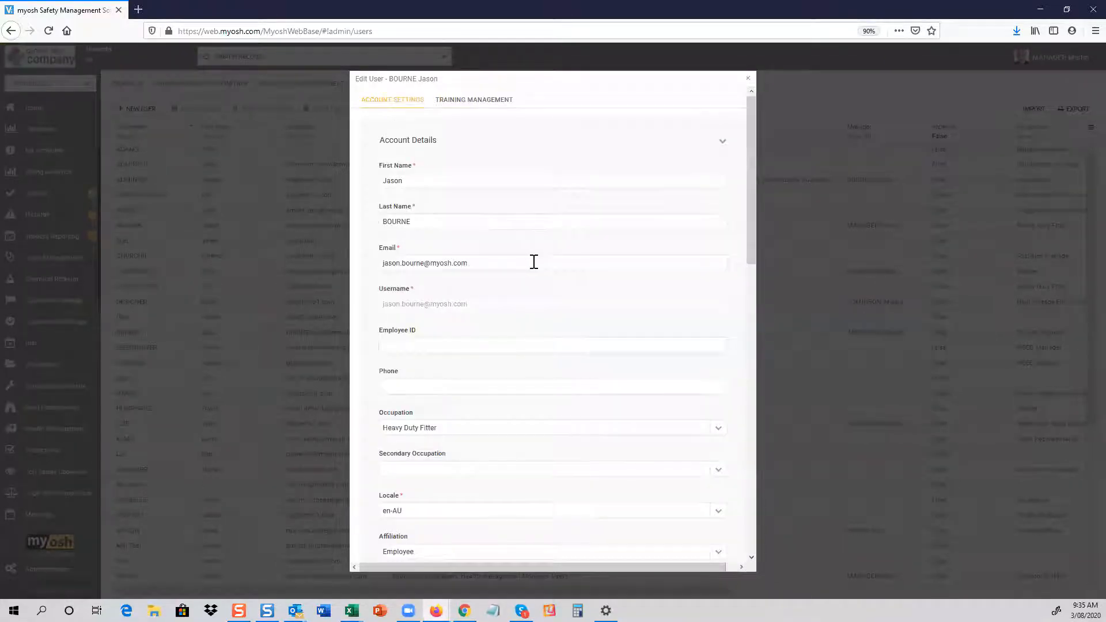
{"action": "scroll", "coordinate": [518, 270], "scroll_direction": "down", "scroll_amount": 2}
{"action": "left_click", "coordinate": [439, 376]}
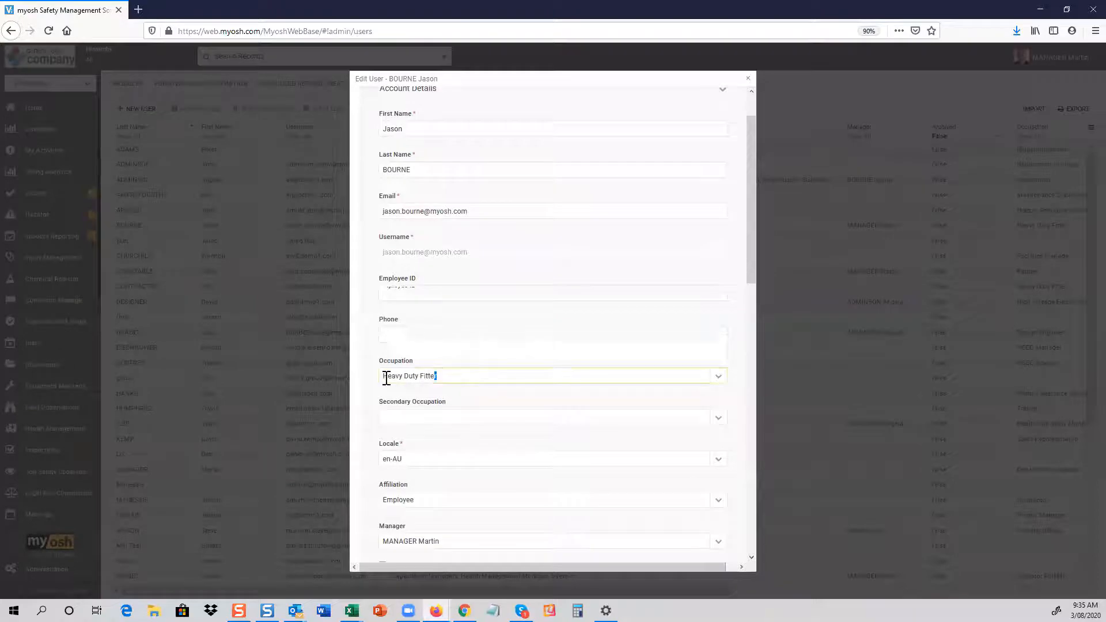
{"action": "left_click_drag", "start_coordinate": [386, 378], "coordinate": [383, 377]}
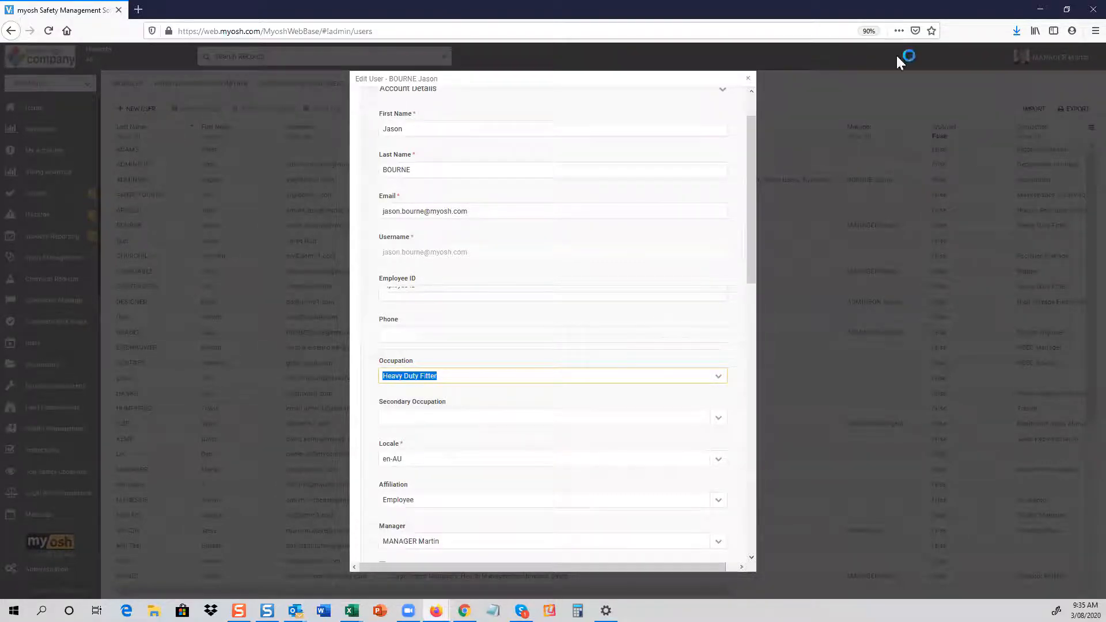
{"action": "left_click", "coordinate": [747, 78]}
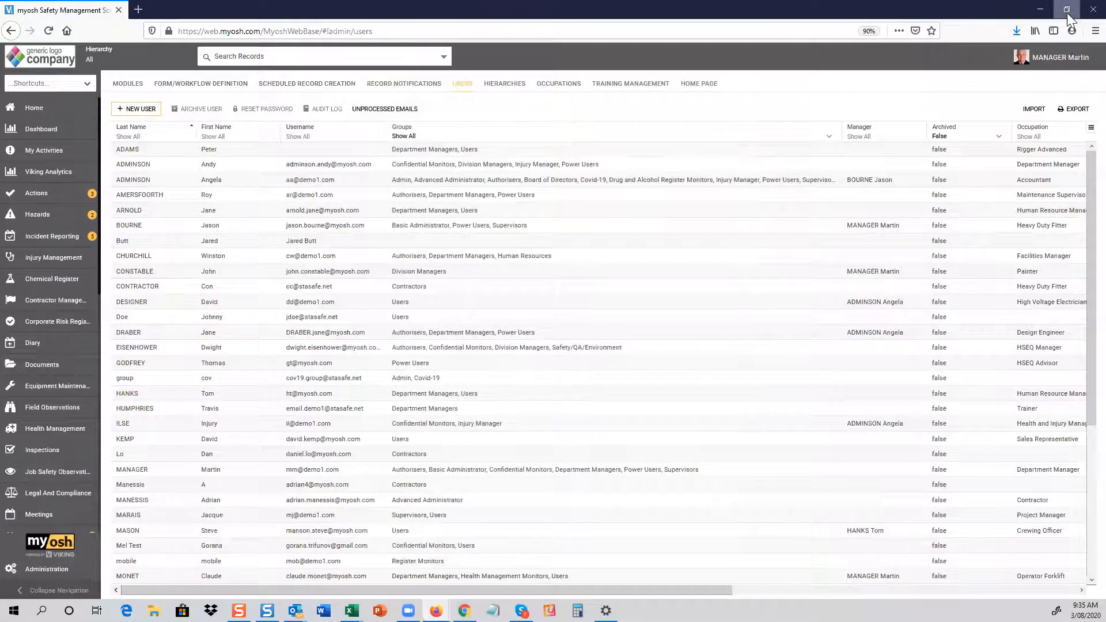
Step: Minimize the administration window and maximize the Training Records window
{"action": "left_click", "coordinate": [1069, 9]}
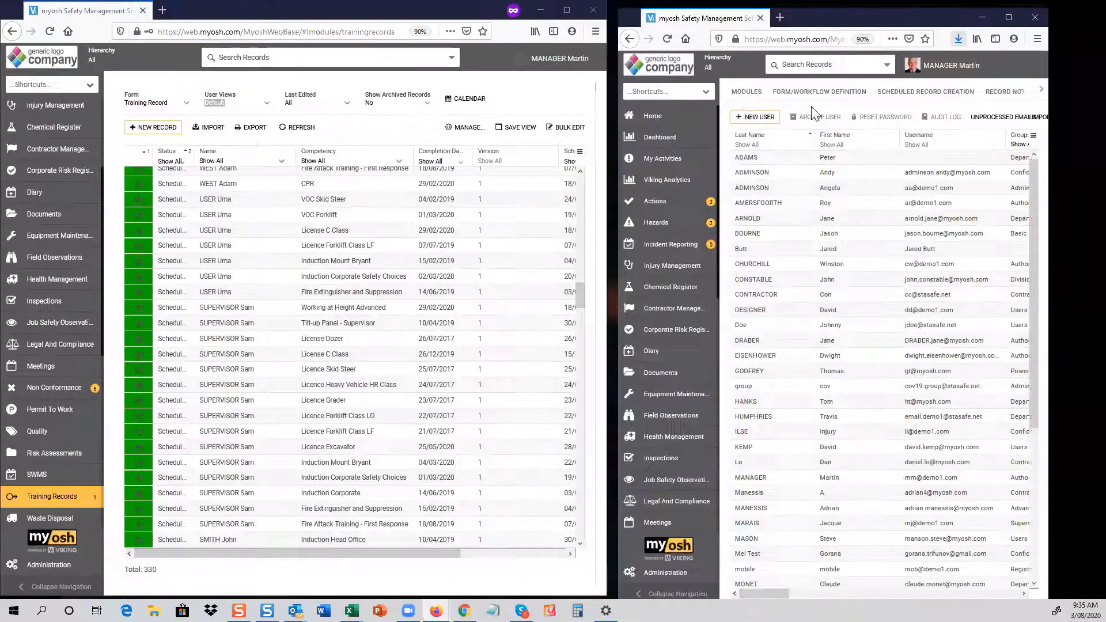
{"action": "left_click", "coordinate": [983, 17]}
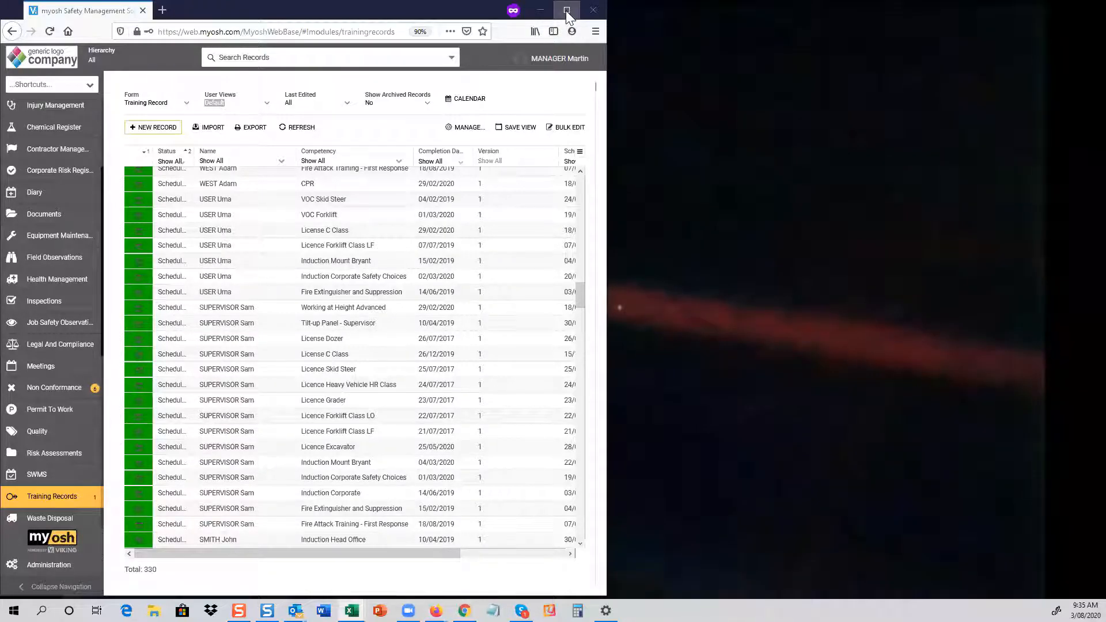
{"action": "left_click", "coordinate": [567, 11]}
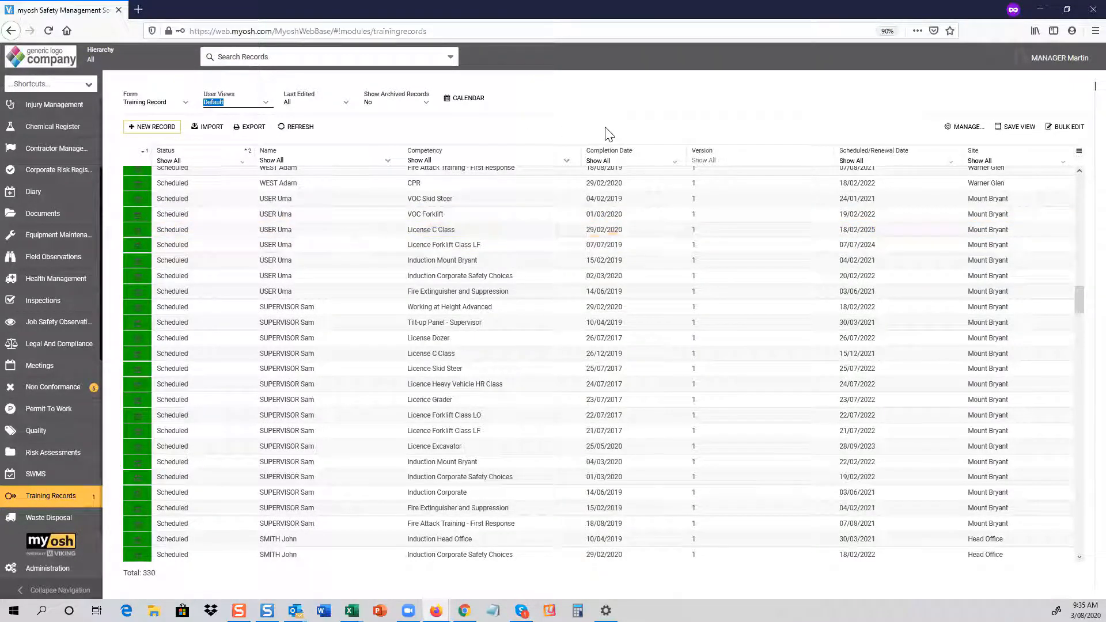
Step: Examine the saved user views and the Competency and Scheduled/Renewal Date column filters without changing them
{"action": "left_click", "coordinate": [266, 104]}
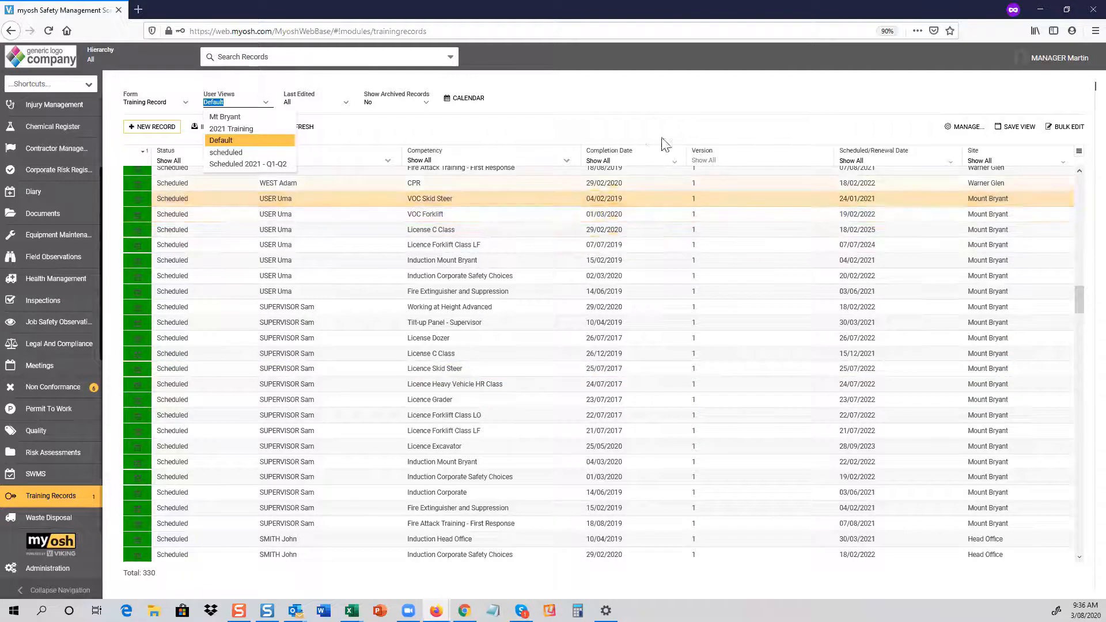
{"action": "left_click", "coordinate": [651, 99]}
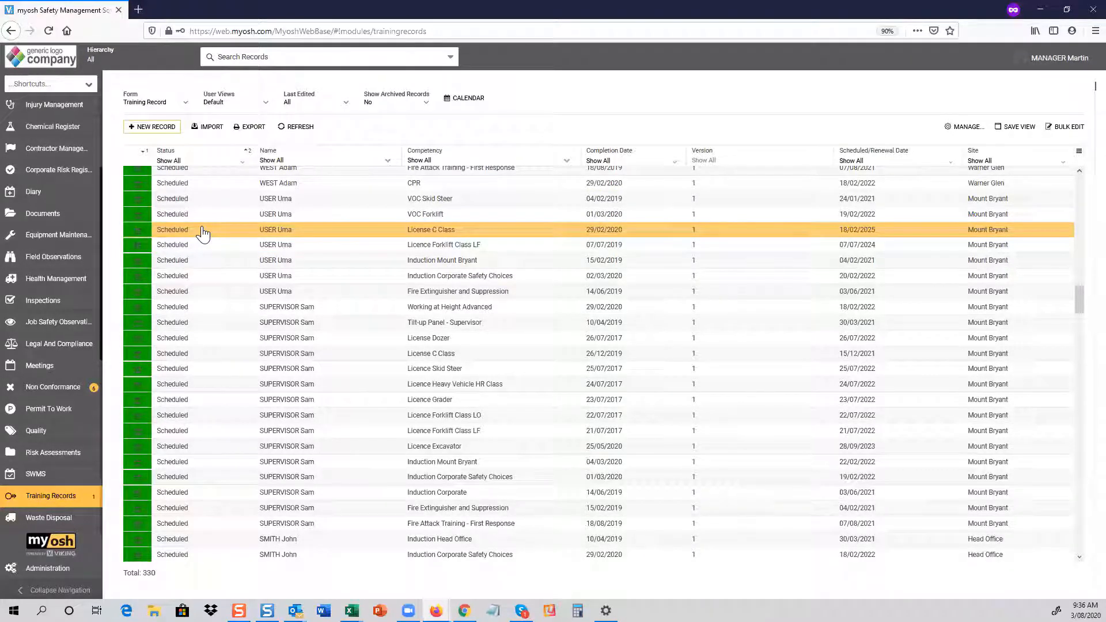
{"action": "left_click", "coordinate": [596, 184]}
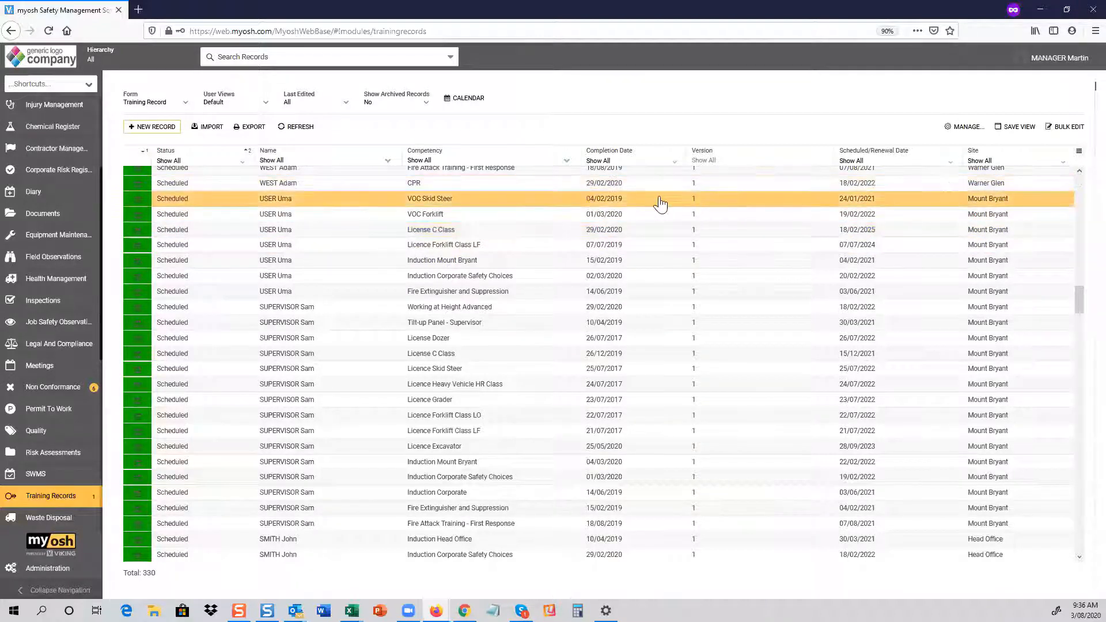
{"action": "left_click", "coordinate": [567, 162]}
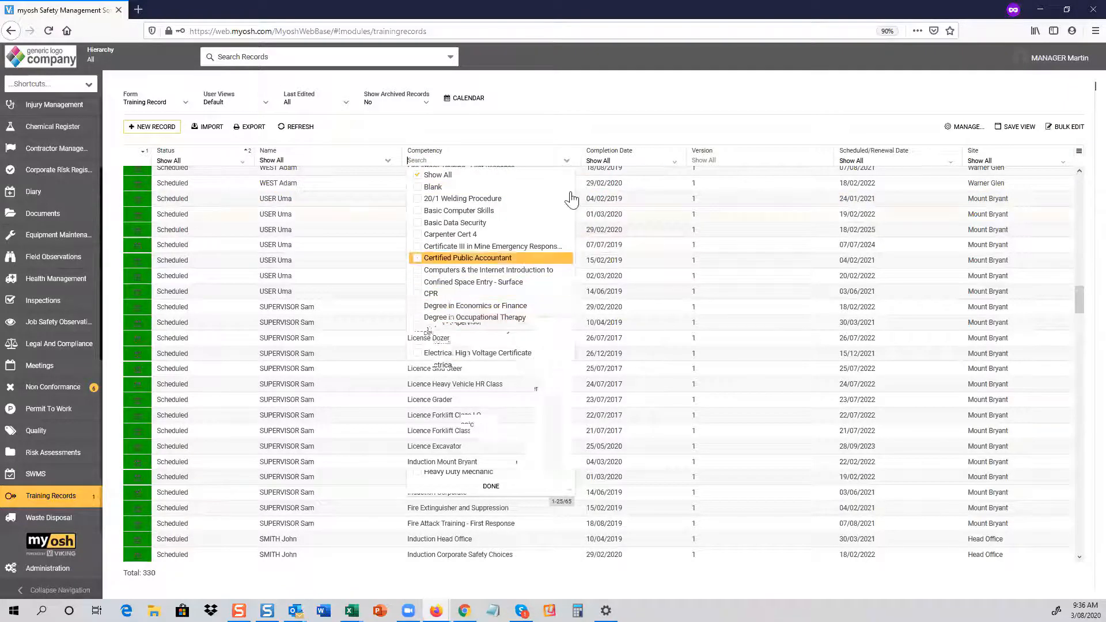
{"action": "left_click", "coordinate": [717, 105]}
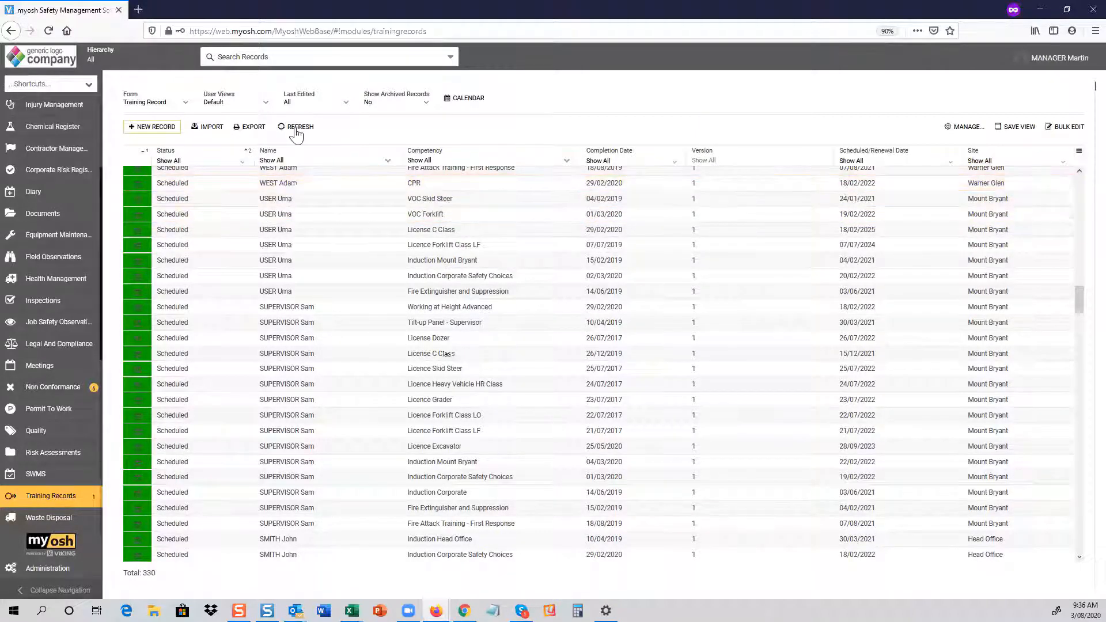
{"action": "left_click", "coordinate": [950, 162]}
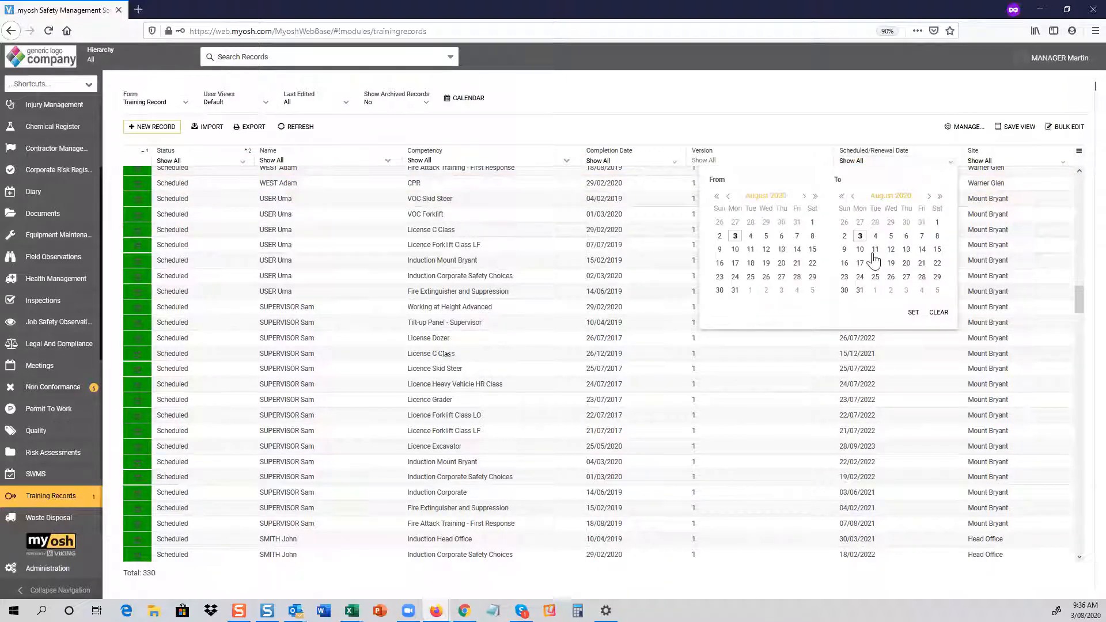
{"action": "left_click", "coordinate": [771, 88]}
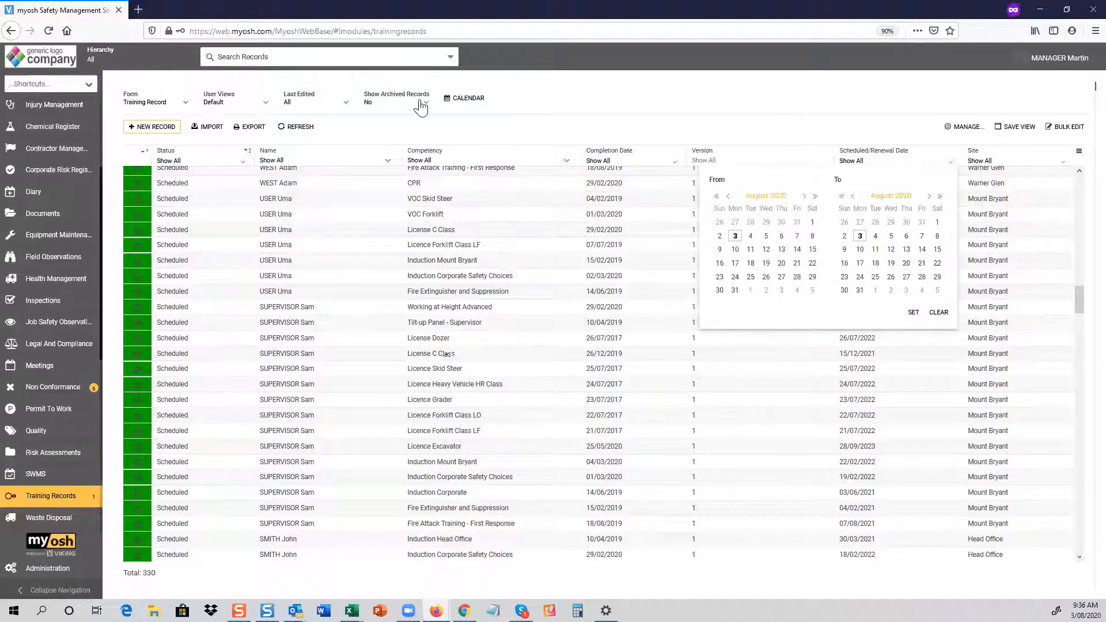
Step: Apply the saved user view Scheduled 2021 - Q1-Q2 to the training records list and reopen the list of saved views
{"action": "left_click", "coordinate": [264, 103]}
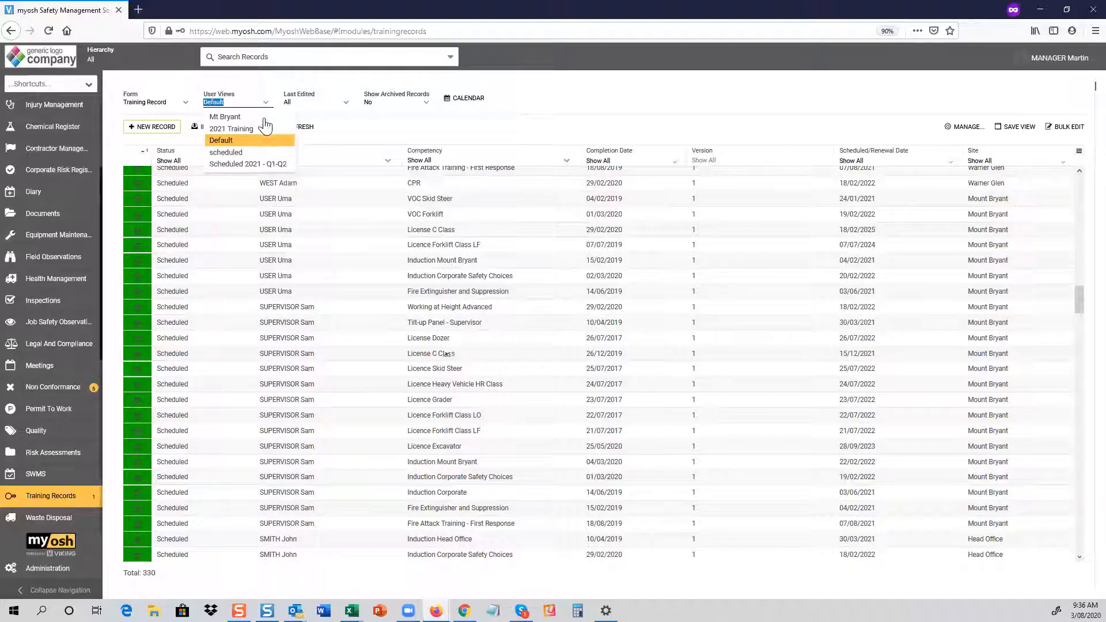
{"action": "left_click", "coordinate": [254, 164]}
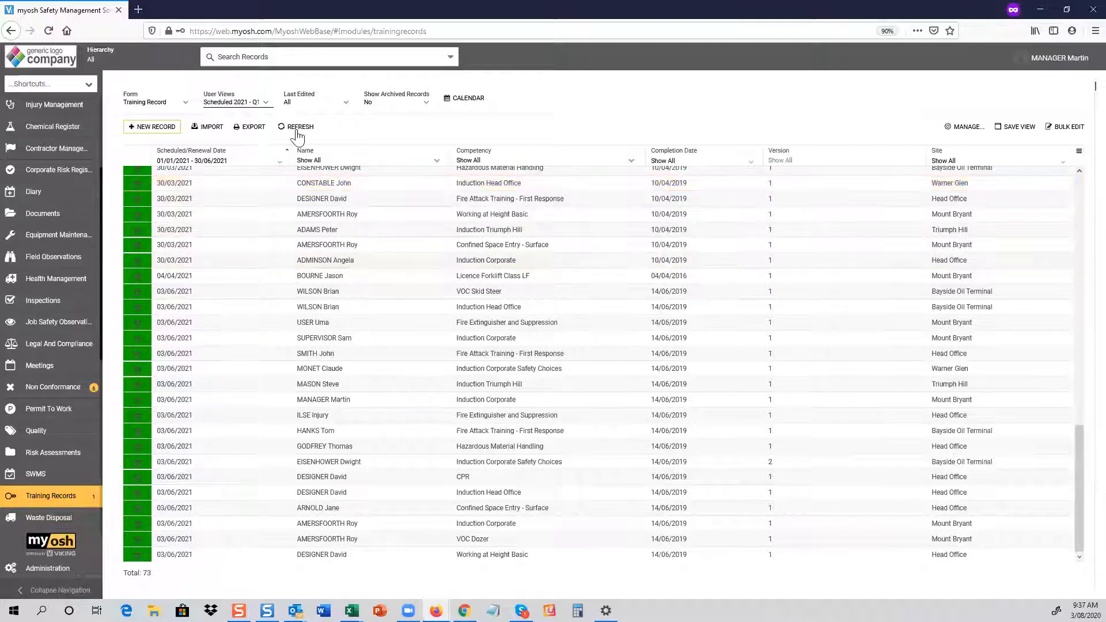
{"action": "left_click", "coordinate": [265, 102]}
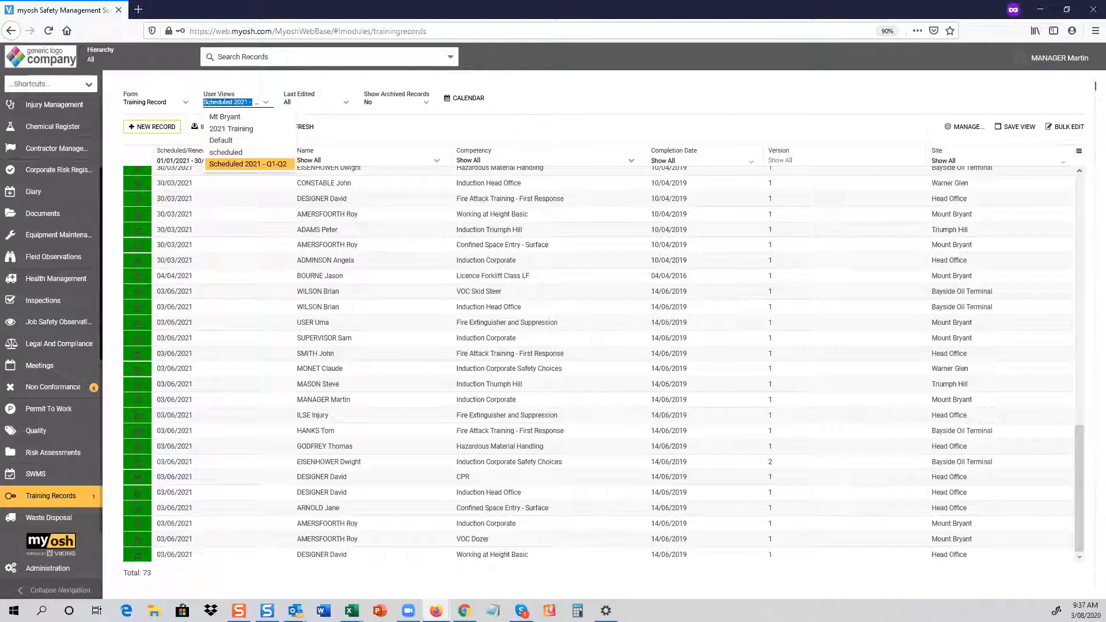
Step: Switch to the Chrome window with the dashboard's training reports and maximize it
{"action": "key", "text": "alt+Tab"}
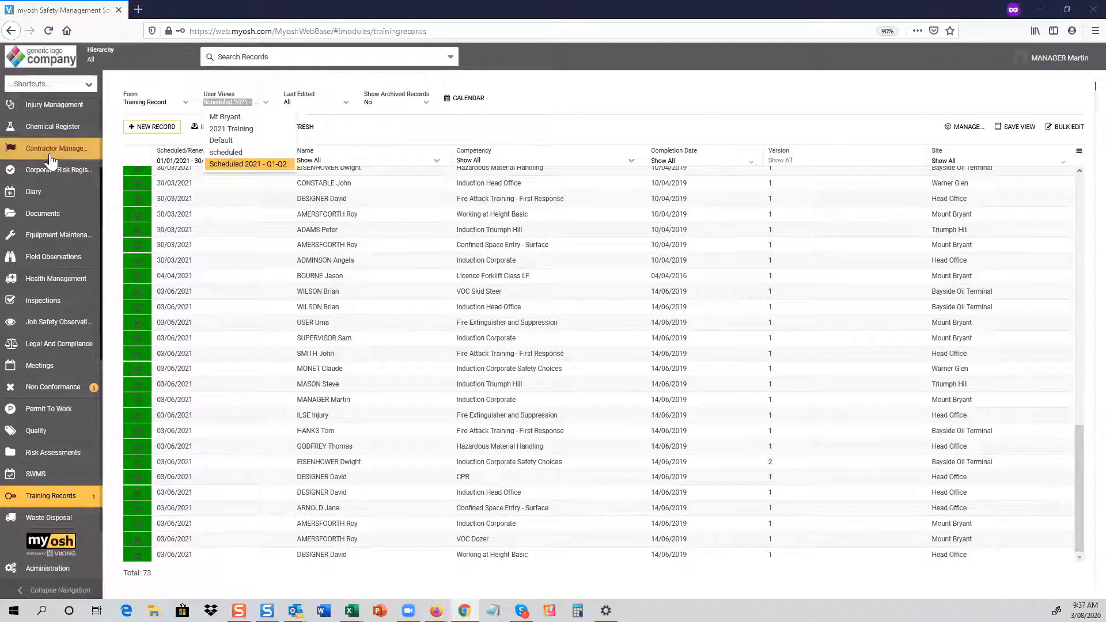
{"action": "scroll", "coordinate": [45, 168], "scroll_direction": "up", "scroll_amount": 3}
{"action": "scroll", "coordinate": [45, 168], "scroll_direction": "up", "scroll_amount": 2}
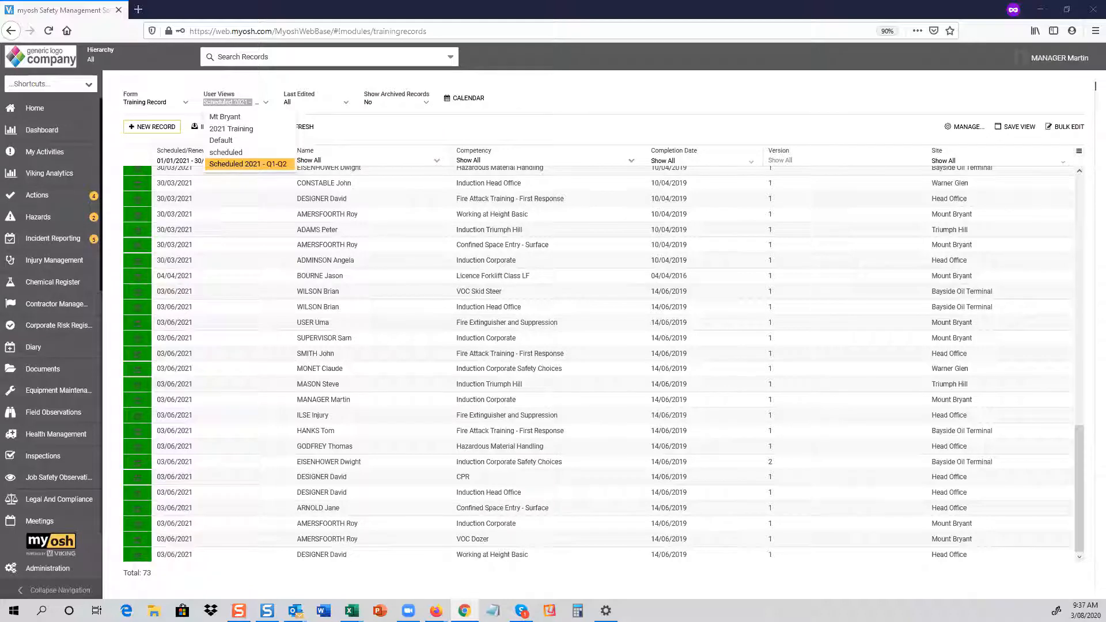
{"action": "key", "text": "alt+Tab"}
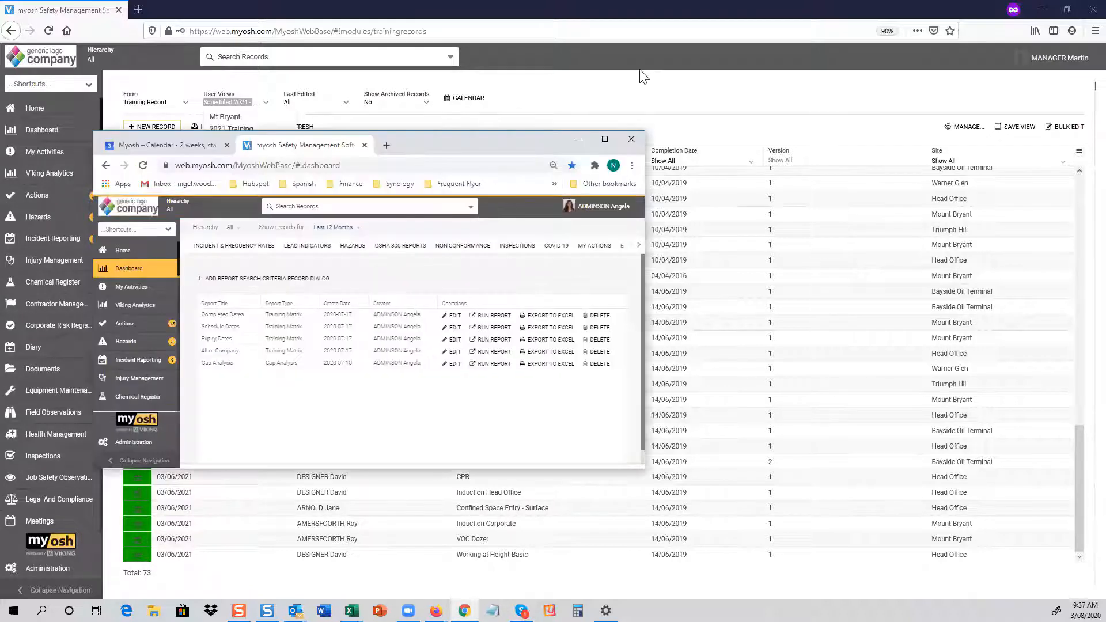
{"action": "left_click", "coordinate": [605, 139]}
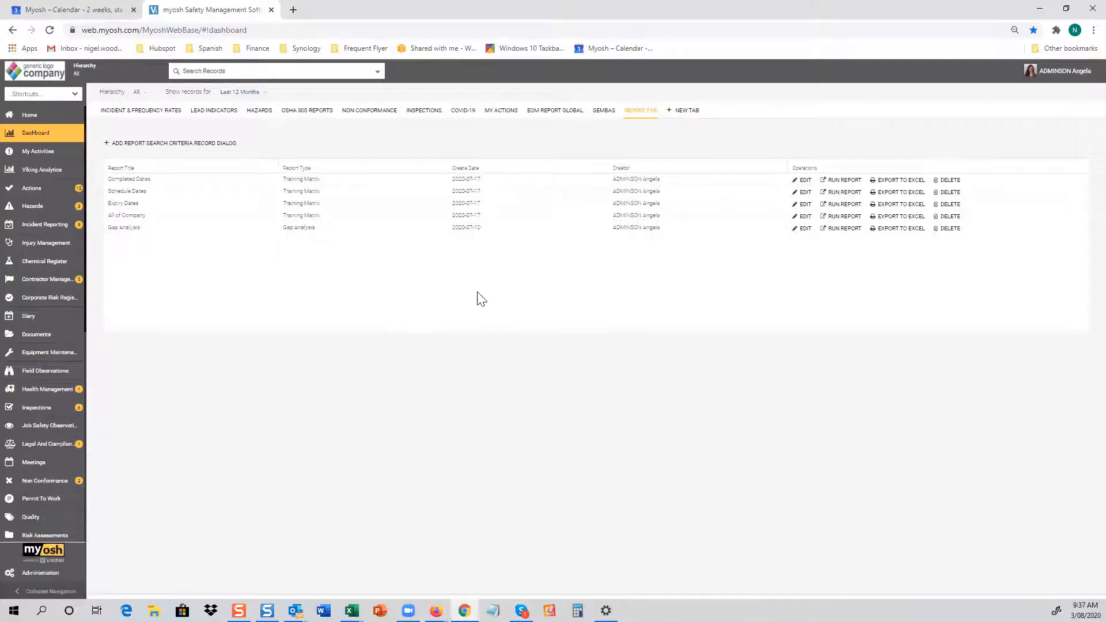
Step: Start a report search criteria record titled "ngDZhjgffD" with the Gap Analysis type, and check the report type and people choices
{"action": "left_click", "coordinate": [142, 144]}
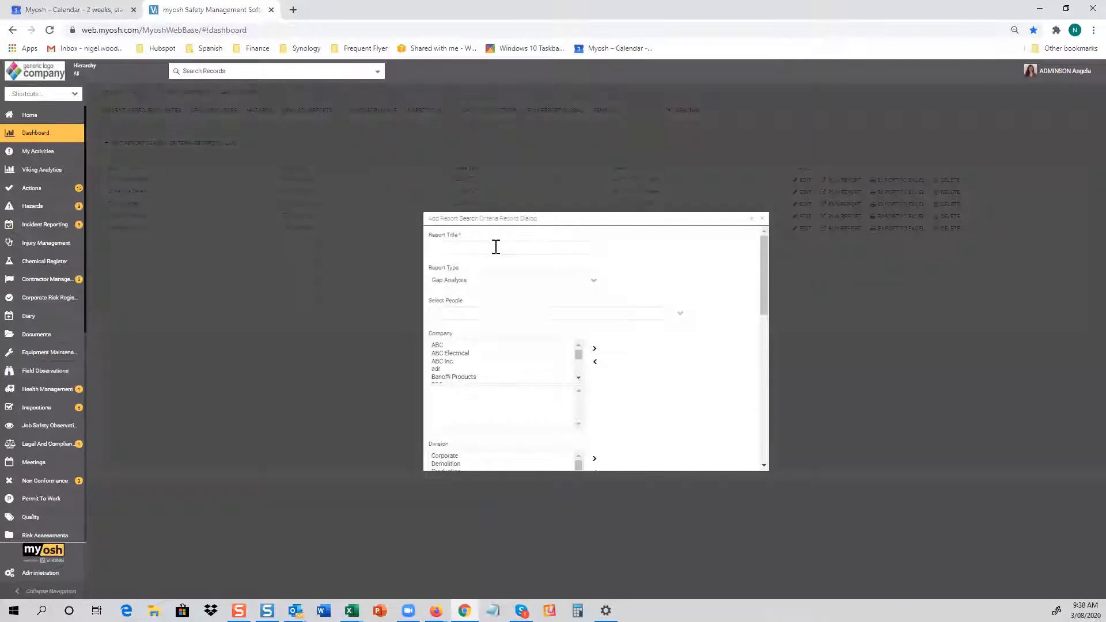
{"action": "left_click", "coordinate": [489, 247]}
{"action": "type", "text": "ngDZhjgfD"}
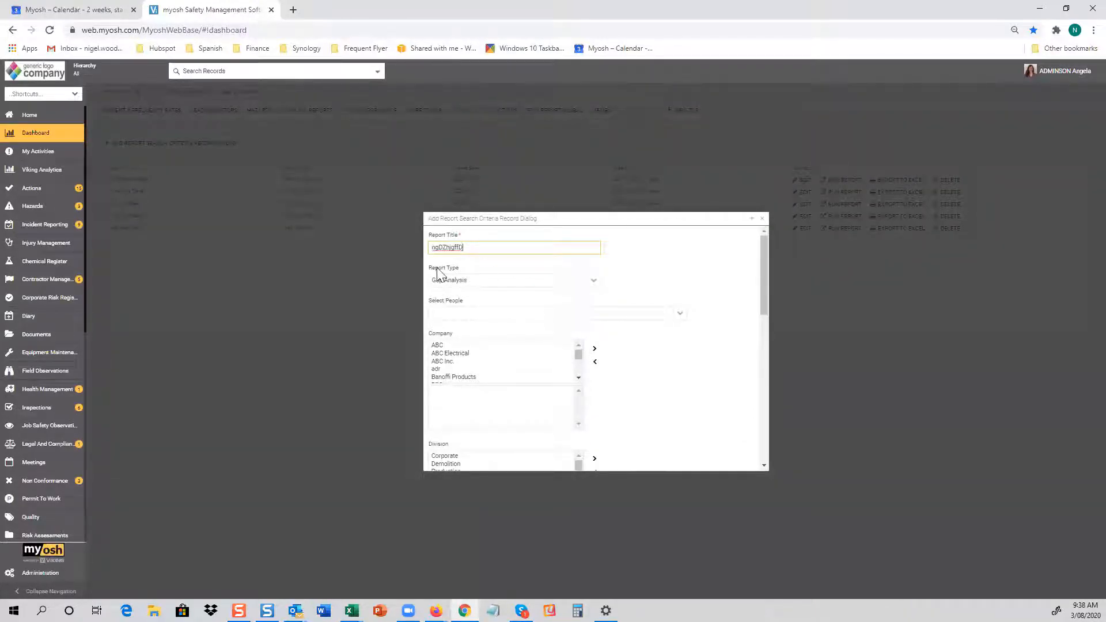
{"action": "left_click", "coordinate": [597, 282]}
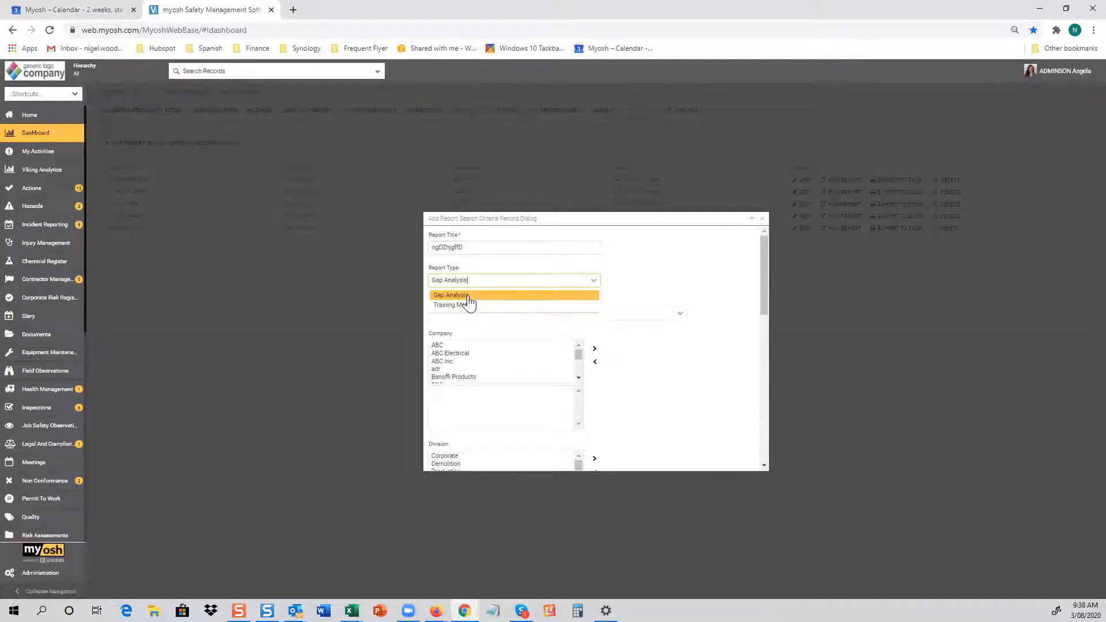
{"action": "left_click", "coordinate": [704, 275]}
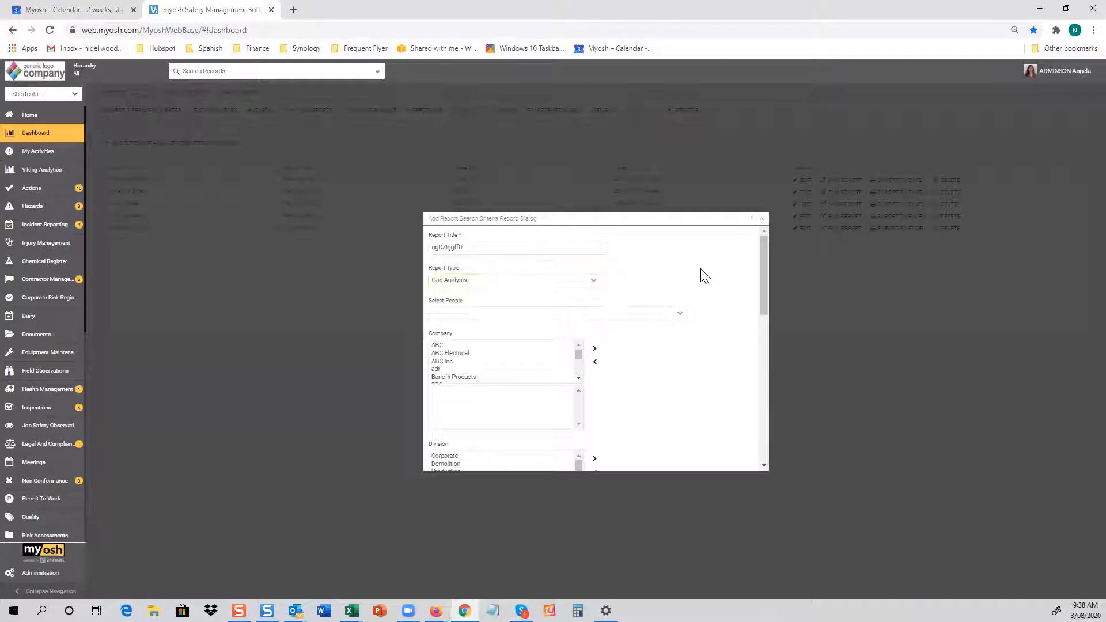
{"action": "left_click", "coordinate": [681, 317]}
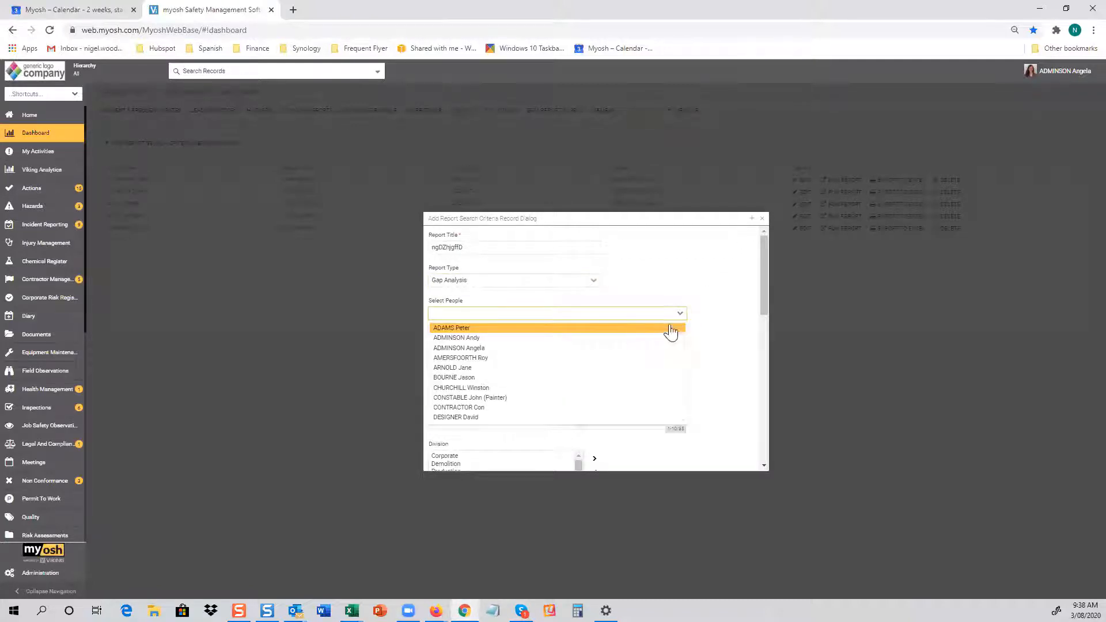
{"action": "left_click", "coordinate": [680, 281]}
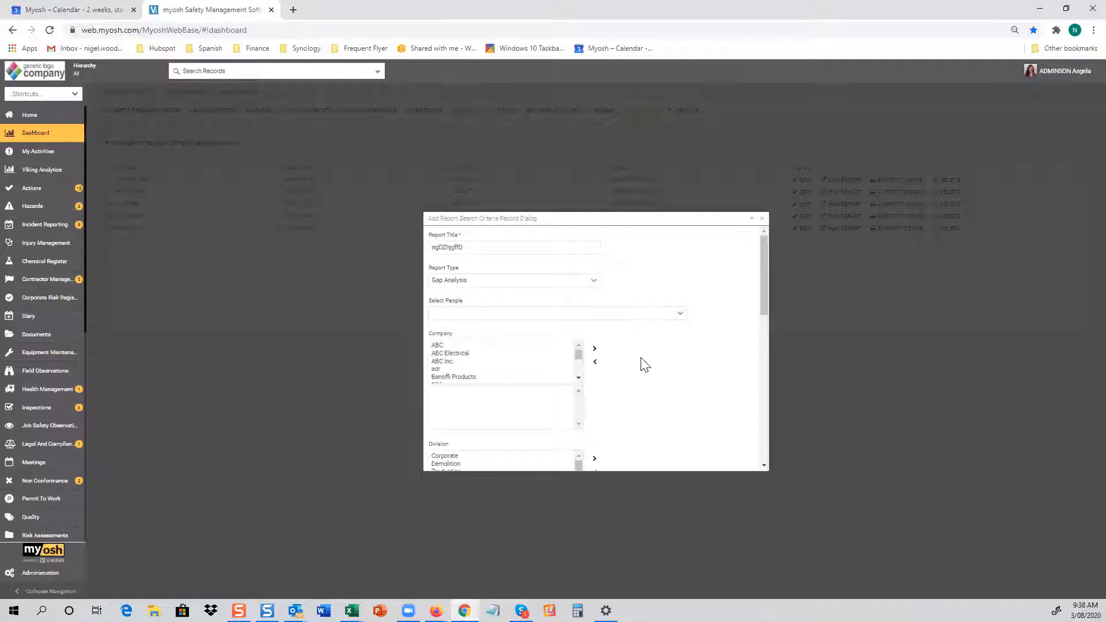
Step: Examine the Company, Division, Department, Site and Occupation criteria available for the Gap Analysis report
{"action": "scroll", "coordinate": [645, 364], "scroll_direction": "down", "scroll_amount": 4}
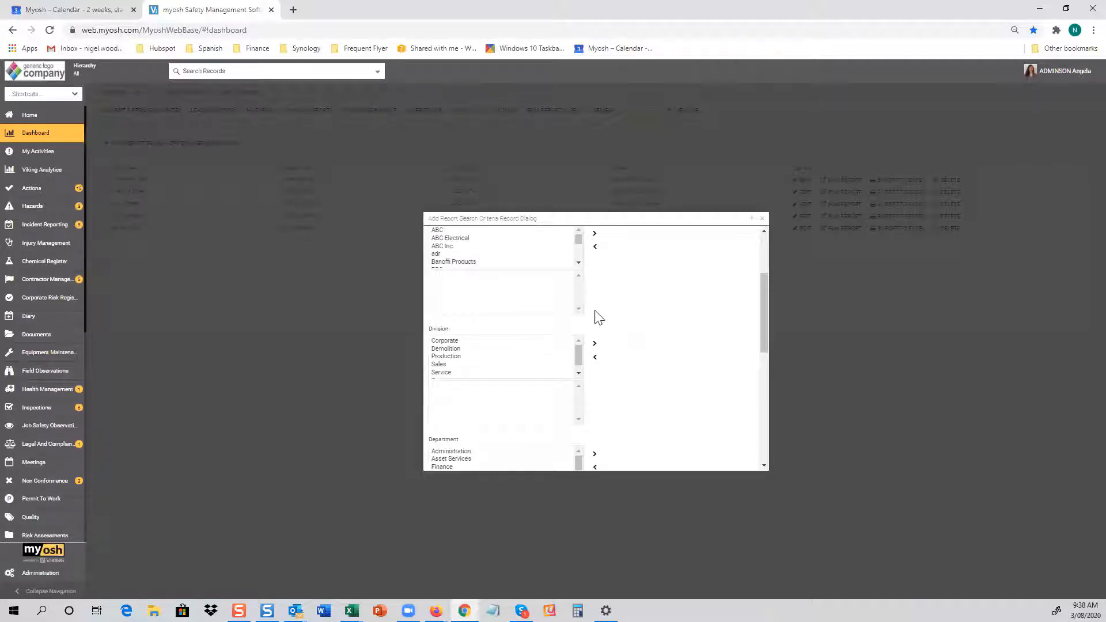
{"action": "scroll", "coordinate": [624, 293], "scroll_direction": "down", "scroll_amount": 2}
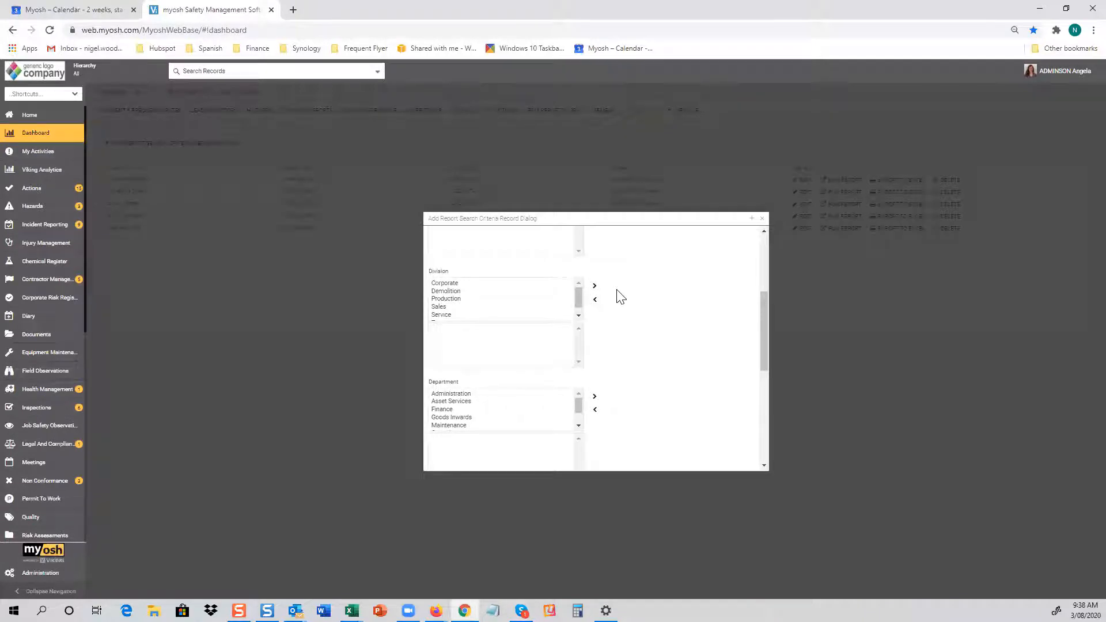
{"action": "scroll", "coordinate": [620, 297], "scroll_direction": "down", "scroll_amount": 2}
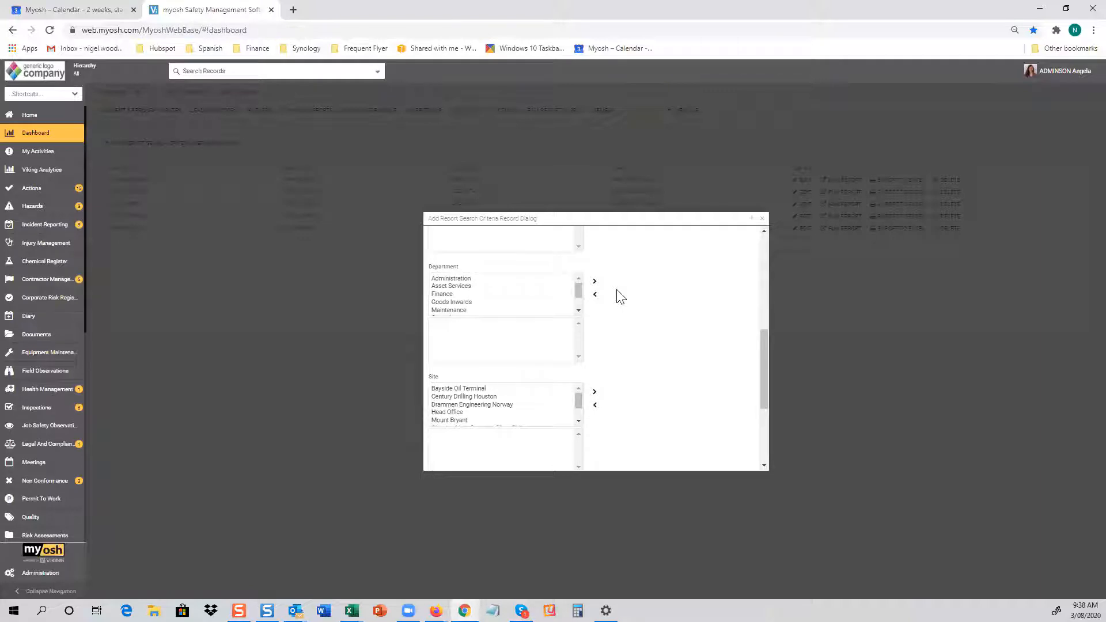
{"action": "scroll", "coordinate": [621, 297], "scroll_direction": "down", "scroll_amount": 2}
{"action": "scroll", "coordinate": [620, 296], "scroll_direction": "down", "scroll_amount": 1}
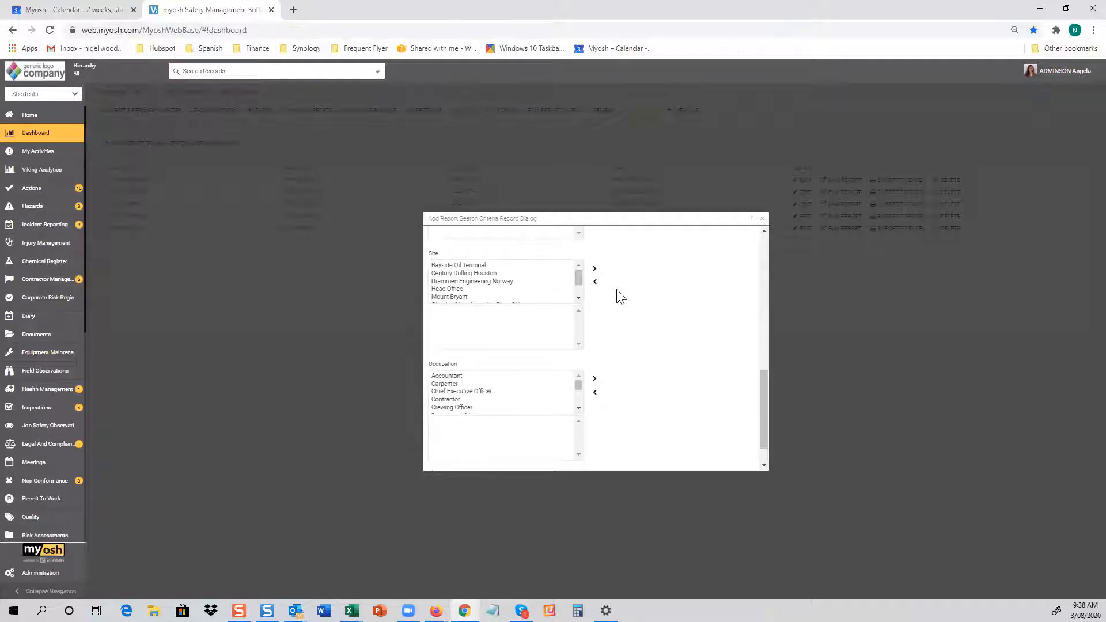
{"action": "scroll", "coordinate": [620, 296], "scroll_direction": "up", "scroll_amount": 2}
{"action": "scroll", "coordinate": [620, 297], "scroll_direction": "down", "scroll_amount": 2}
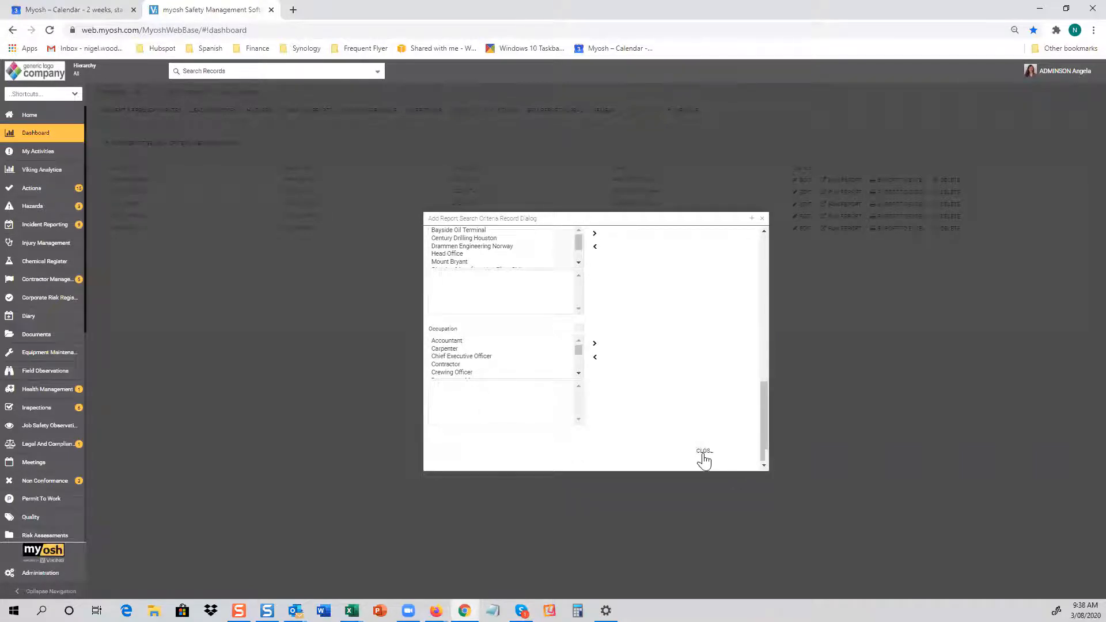
{"action": "scroll", "coordinate": [698, 399], "scroll_direction": "up", "scroll_amount": 5}
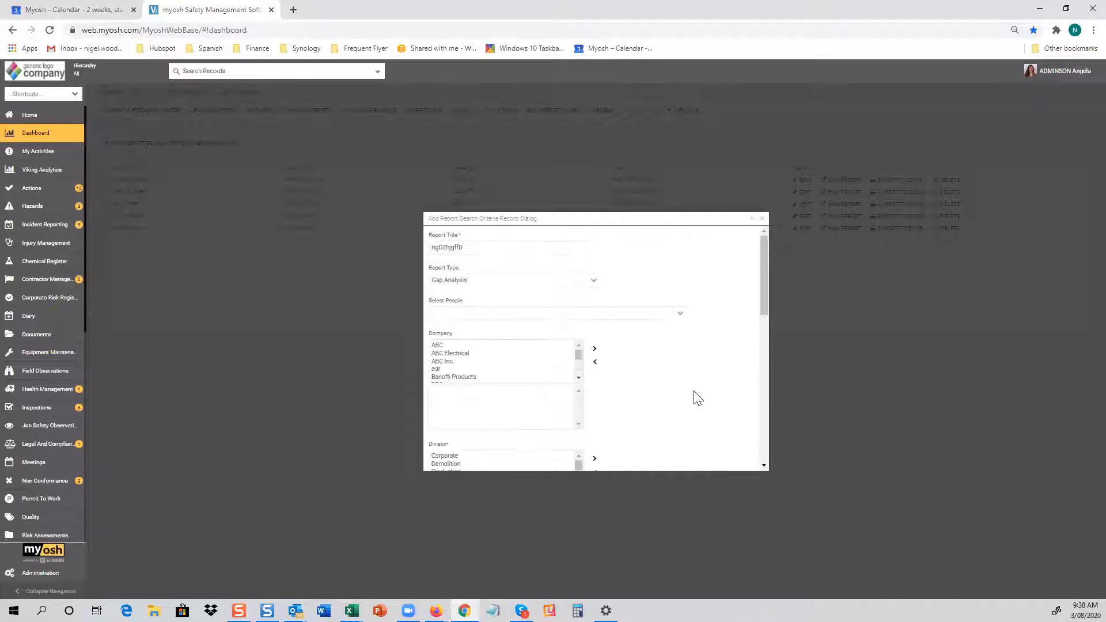
Step: Set the report type to Training Matrix, try the Show Icon style, and return the style to Show Dates
{"action": "left_click", "coordinate": [593, 279]}
{"action": "left_click", "coordinate": [482, 306]}
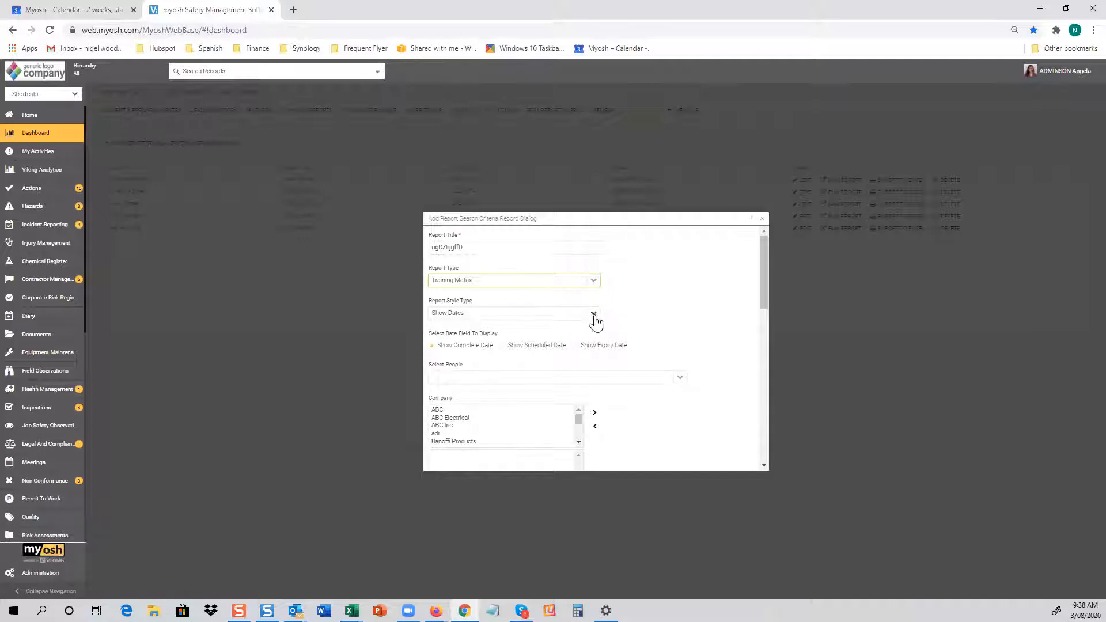
{"action": "left_click", "coordinate": [594, 315]}
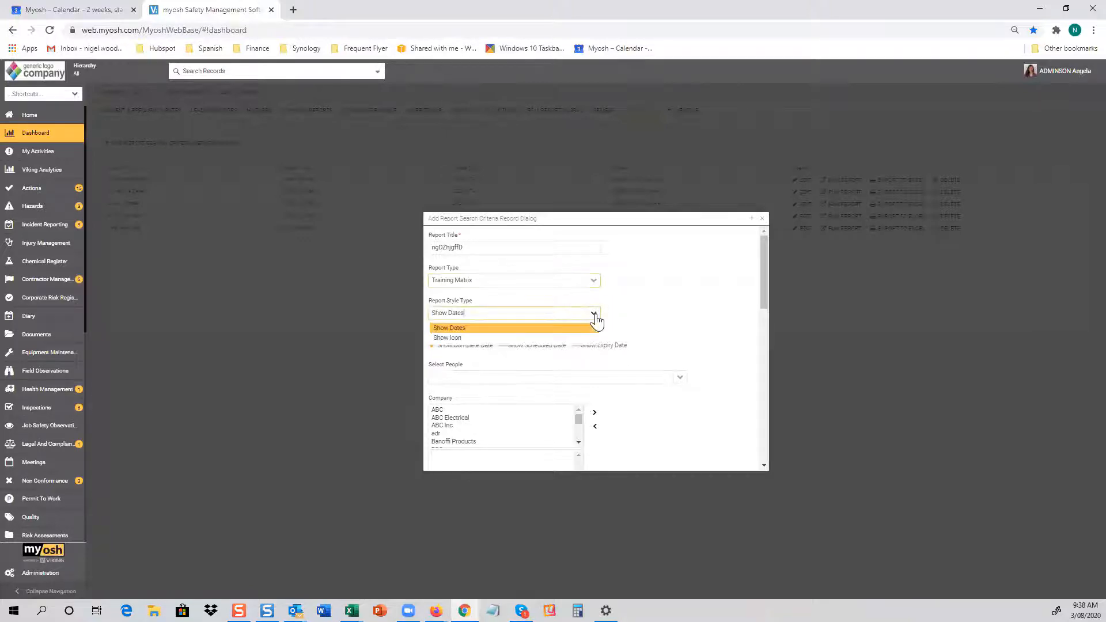
{"action": "left_click", "coordinate": [452, 337]}
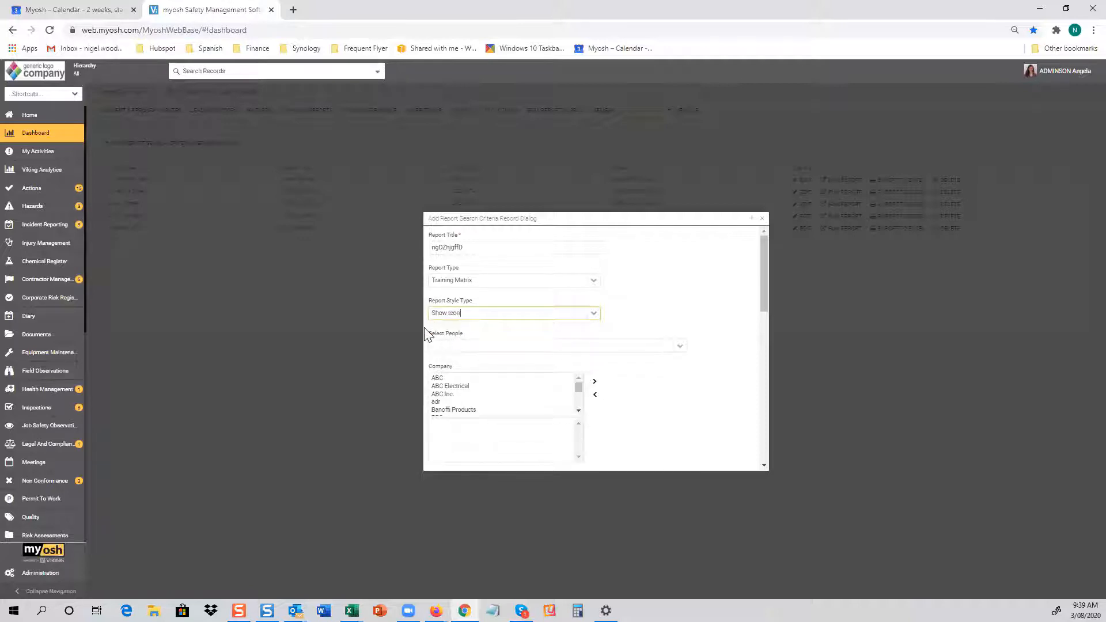
{"action": "left_click", "coordinate": [592, 314]}
{"action": "left_click", "coordinate": [472, 330]}
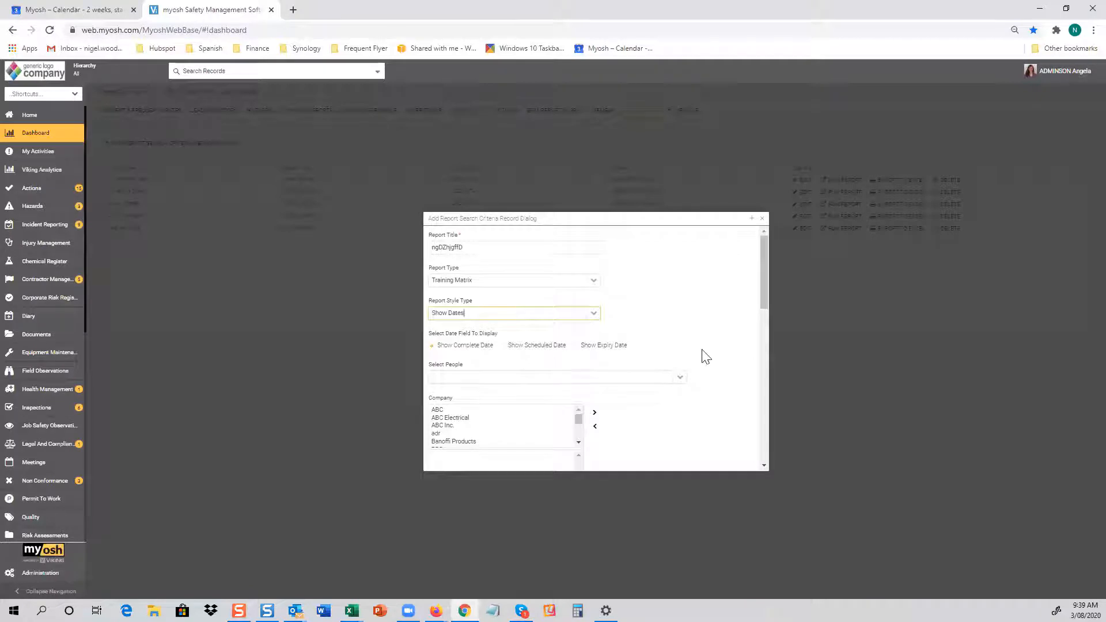
Step: Review the Training Matrix report's remaining criteria down to Occupation and close the dialog without saving
{"action": "scroll", "coordinate": [702, 352], "scroll_direction": "down", "scroll_amount": 3}
{"action": "scroll", "coordinate": [705, 356], "scroll_direction": "down", "scroll_amount": 4}
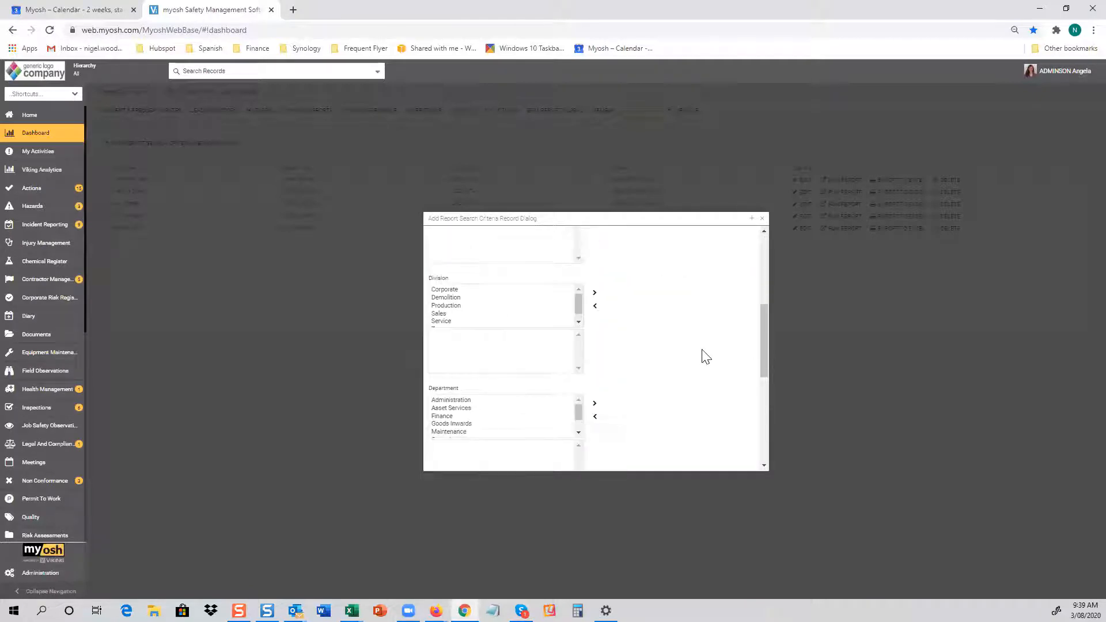
{"action": "scroll", "coordinate": [694, 353], "scroll_direction": "down", "scroll_amount": 2}
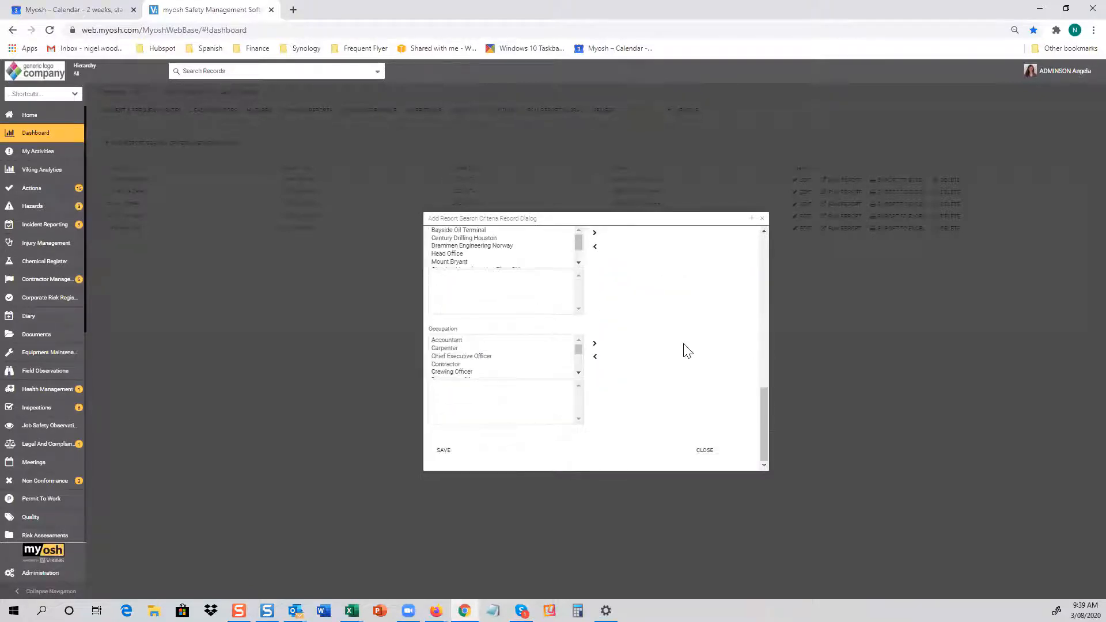
{"action": "scroll", "coordinate": [650, 351], "scroll_direction": "up", "scroll_amount": 6}
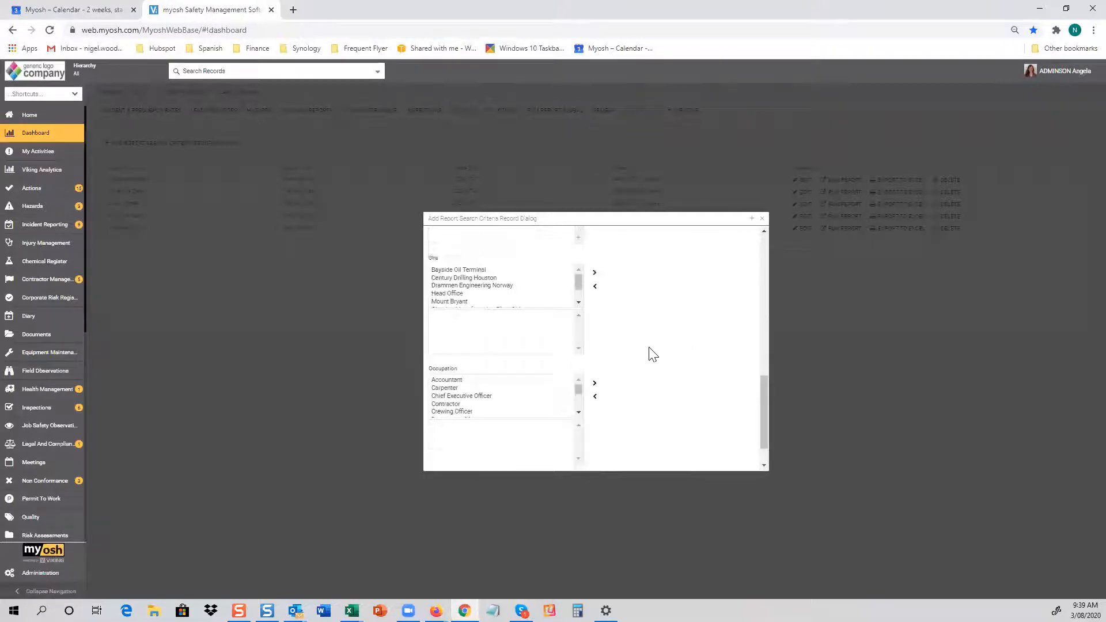
{"action": "scroll", "coordinate": [647, 349], "scroll_direction": "up", "scroll_amount": 3}
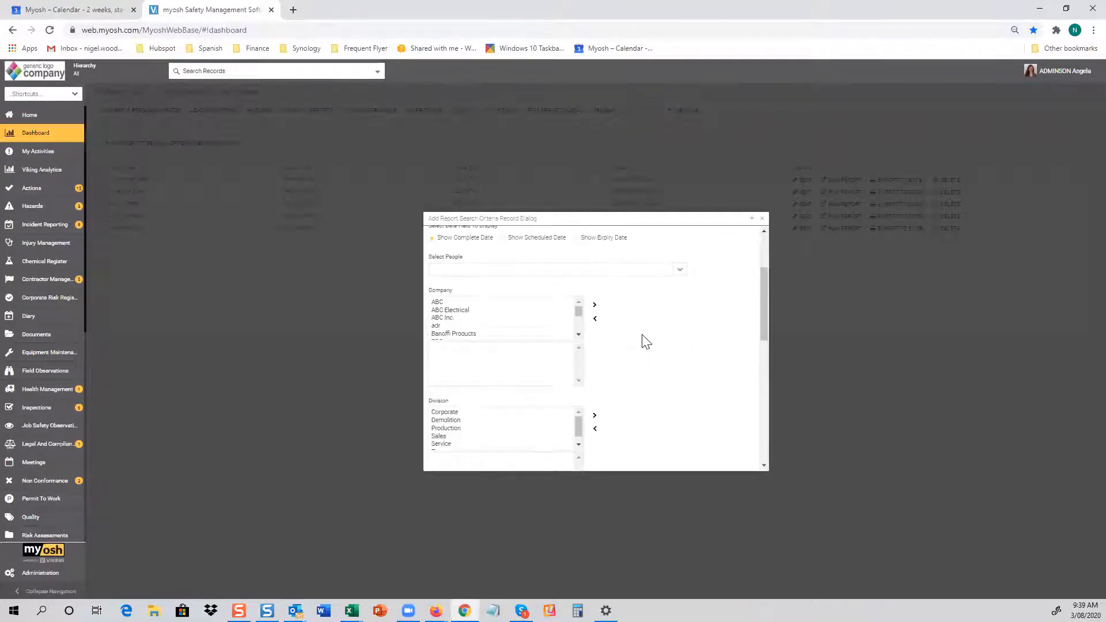
{"action": "left_click", "coordinate": [761, 221]}
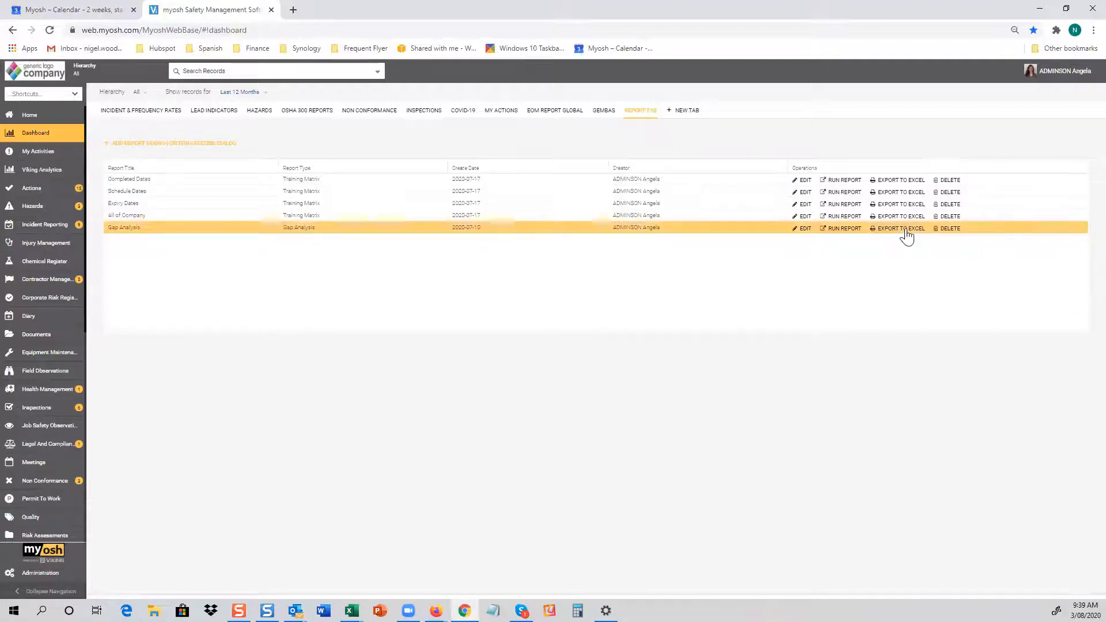
Step: Run the saved Gap Analysis report, enlarge it to compare required, completed and outstanding training, and close the report
{"action": "left_click", "coordinate": [844, 229]}
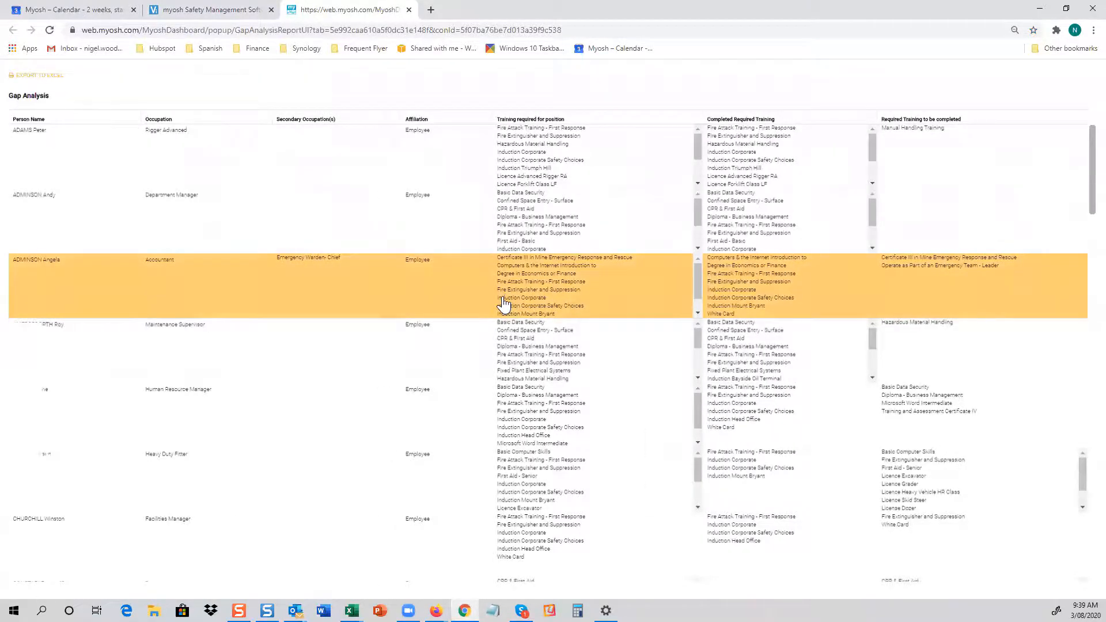
{"action": "key", "text": "ctrl+plus"}
{"action": "key", "text": "ctrl+plus"}
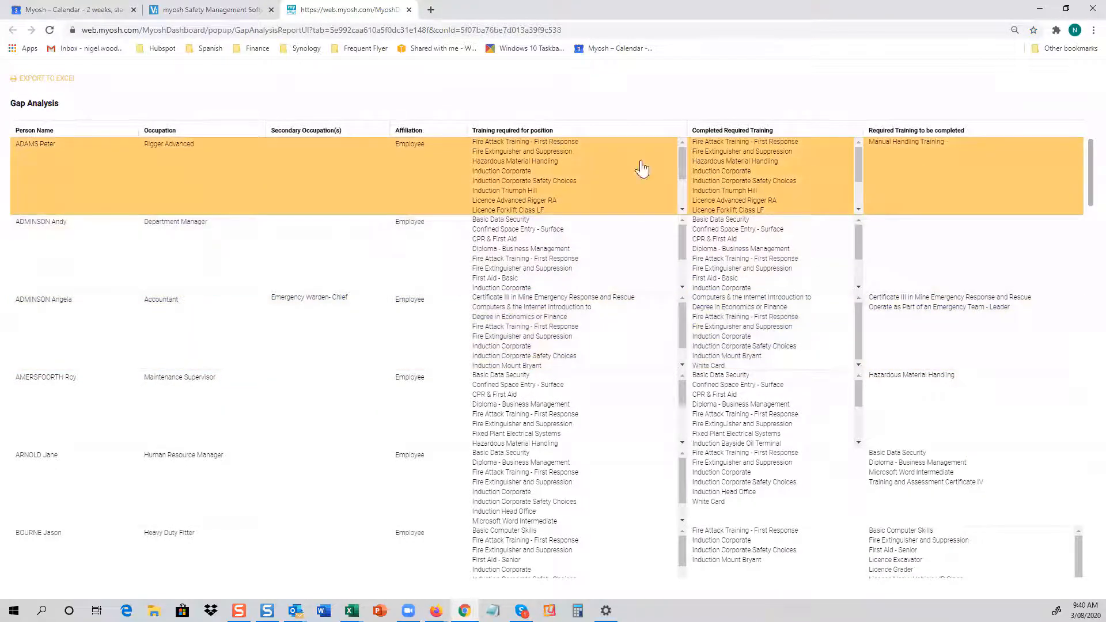
{"action": "left_click", "coordinate": [45, 141]}
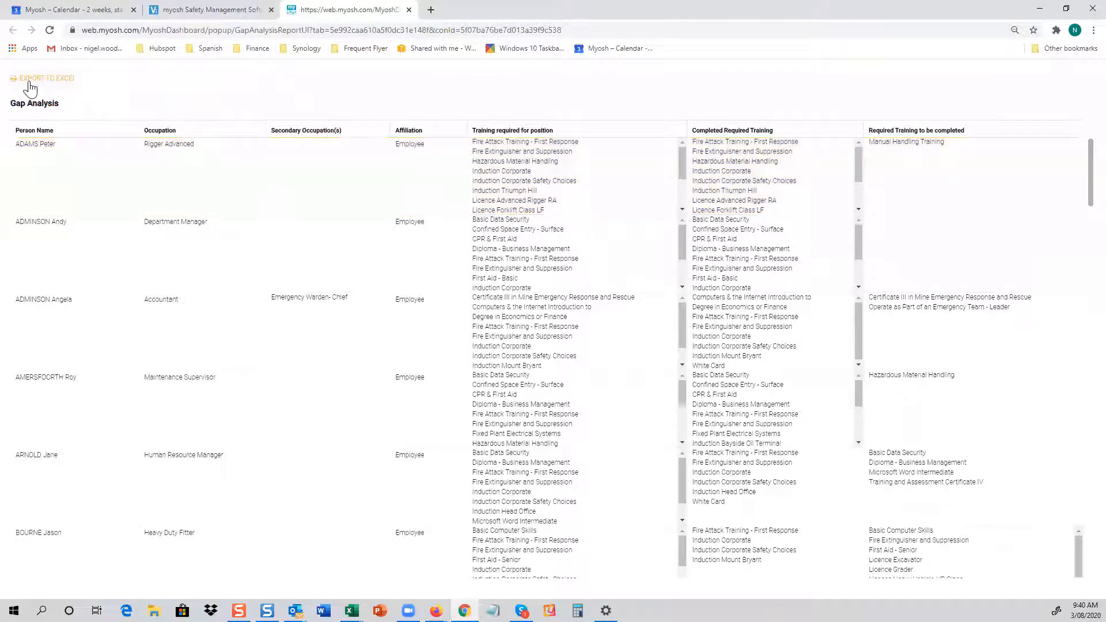
{"action": "left_click", "coordinate": [408, 10]}
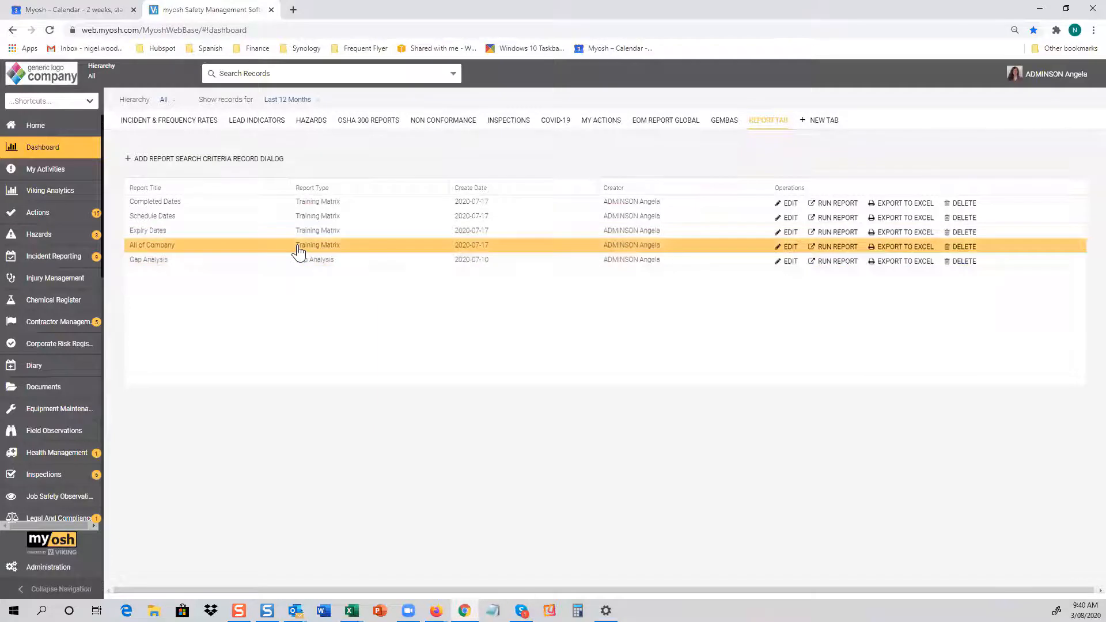
Step: Run the All of Company training matrix report, export it to Excel, and review the matrix in the maximized workbook
{"action": "left_click", "coordinate": [830, 246]}
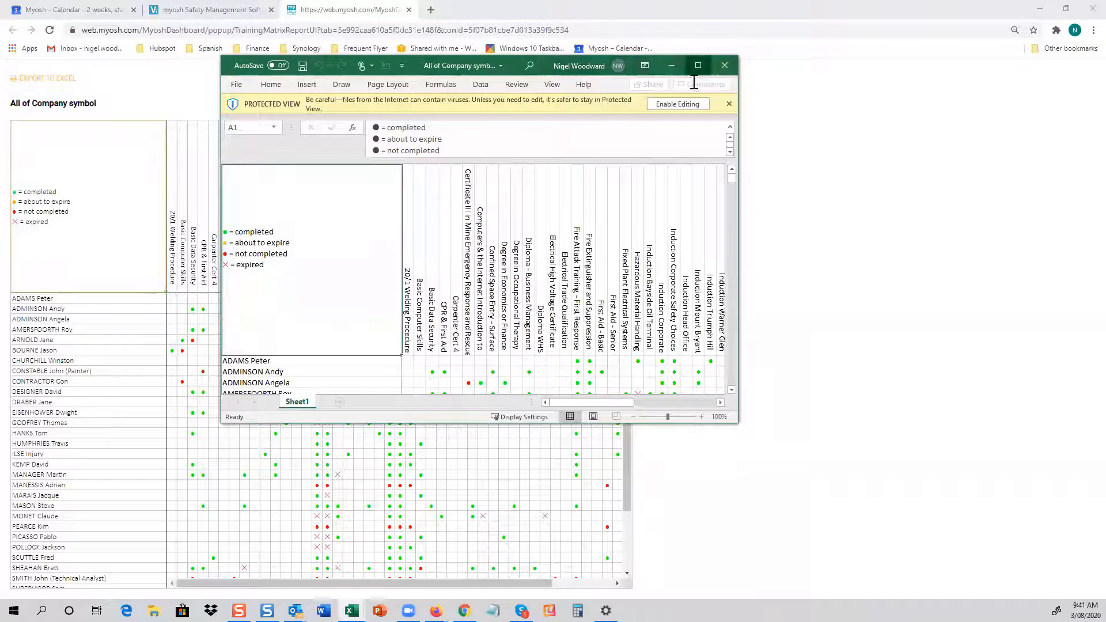
{"action": "left_click", "coordinate": [698, 65]}
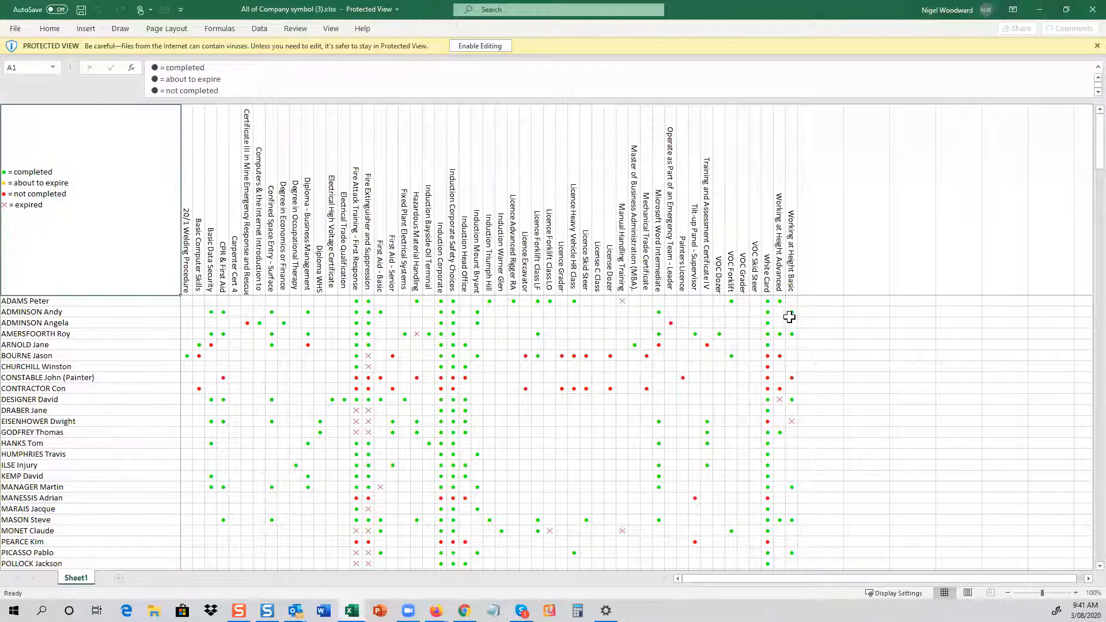
{"action": "scroll", "coordinate": [787, 312], "scroll_direction": "down", "scroll_amount": 5}
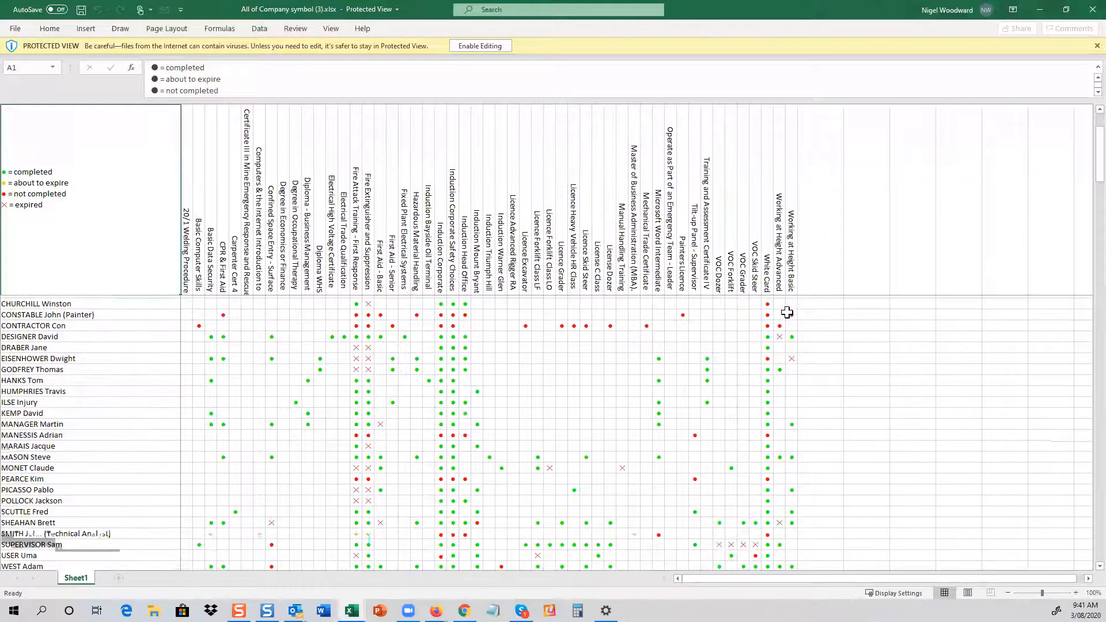
Step: Finish reviewing the All of Company training matrix, minimize its workbook, and close the web report to return to the saved reports list
{"action": "scroll", "coordinate": [787, 315], "scroll_direction": "up", "scroll_amount": 3}
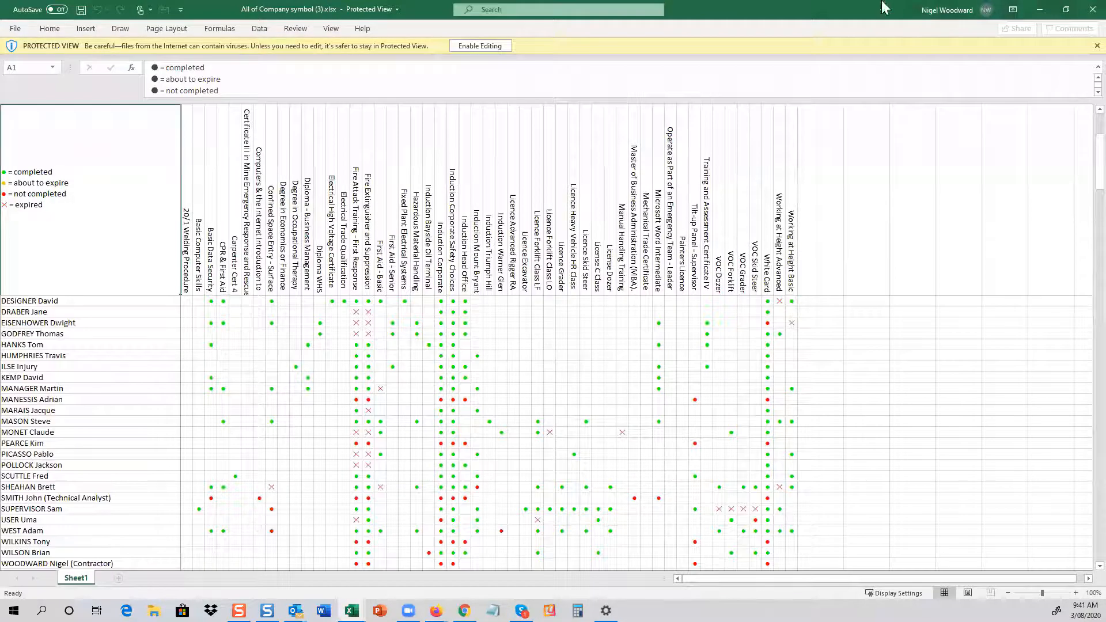
{"action": "left_click", "coordinate": [1039, 11]}
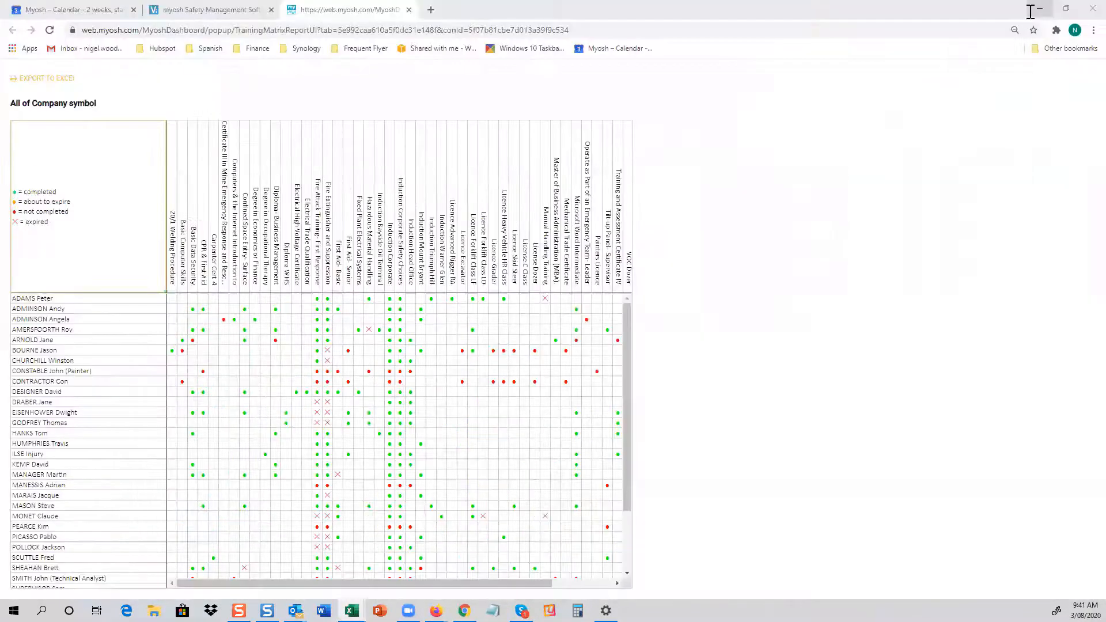
{"action": "left_click", "coordinate": [409, 11]}
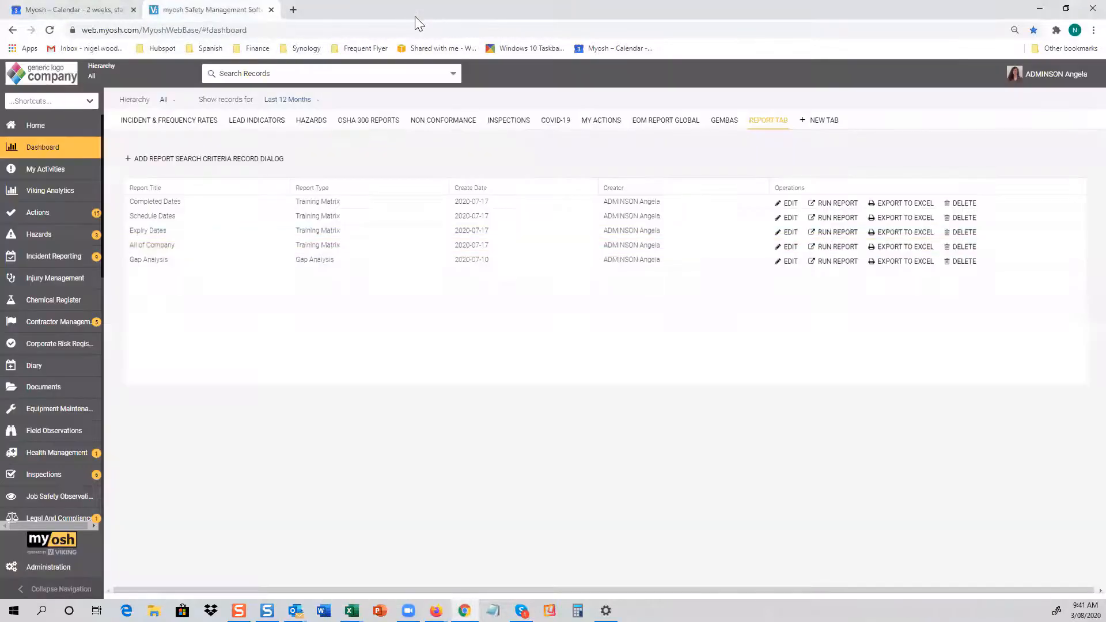
{"action": "key", "text": "alt+Tab"}
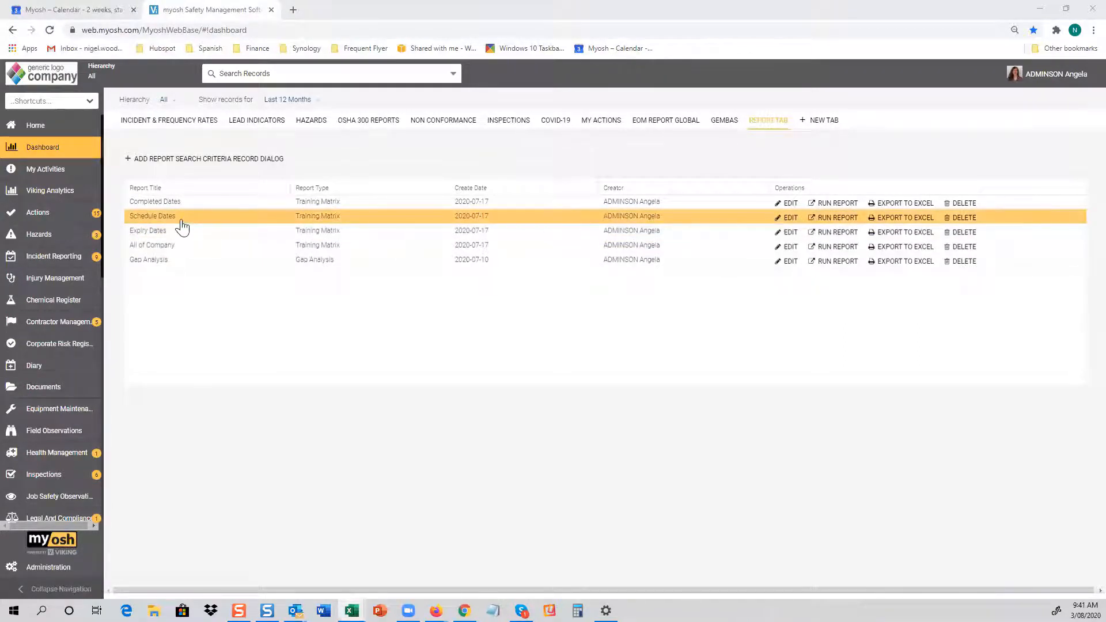
Step: Open the Schedule Dates report's criteria, review the Show Dates style and remaining filters down to Occupation, and close without saving
{"action": "left_click", "coordinate": [787, 217]}
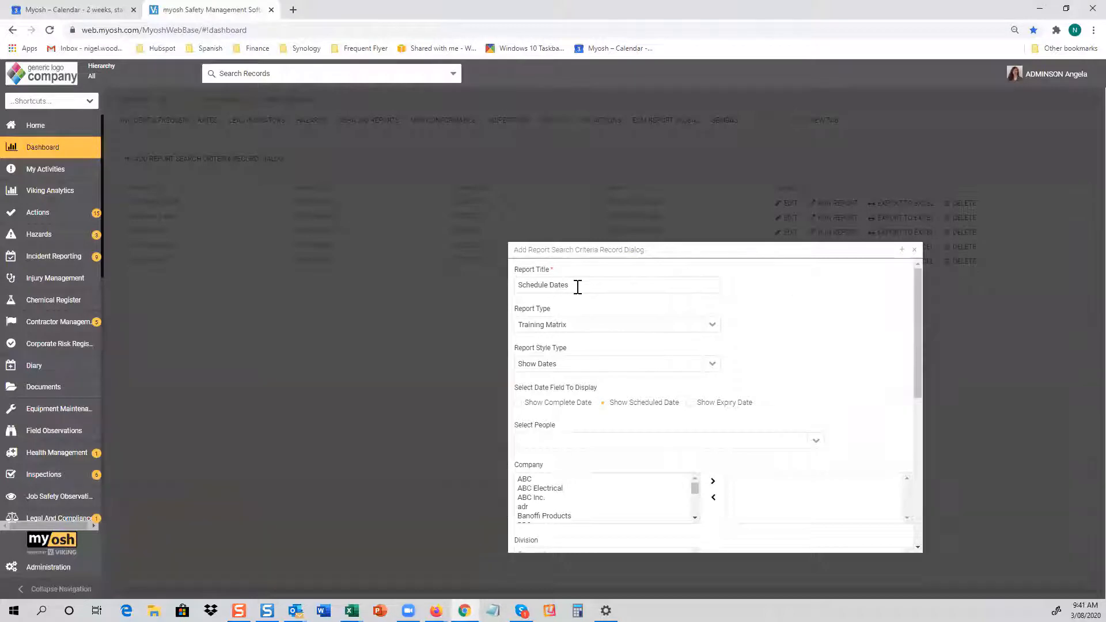
{"action": "left_click", "coordinate": [577, 286]}
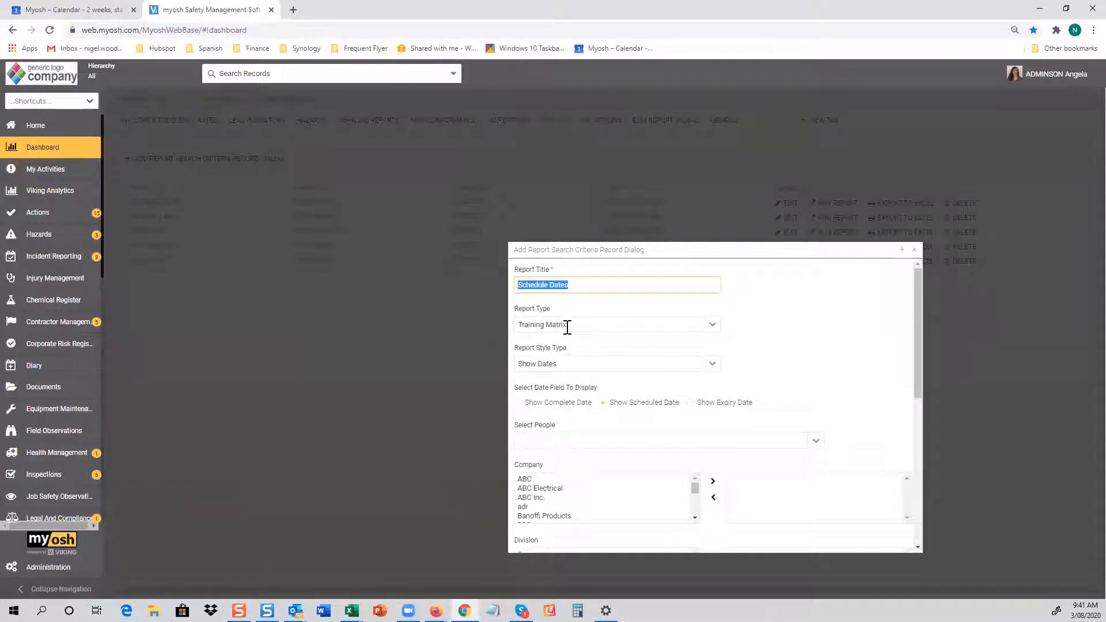
{"action": "left_click", "coordinate": [712, 366]}
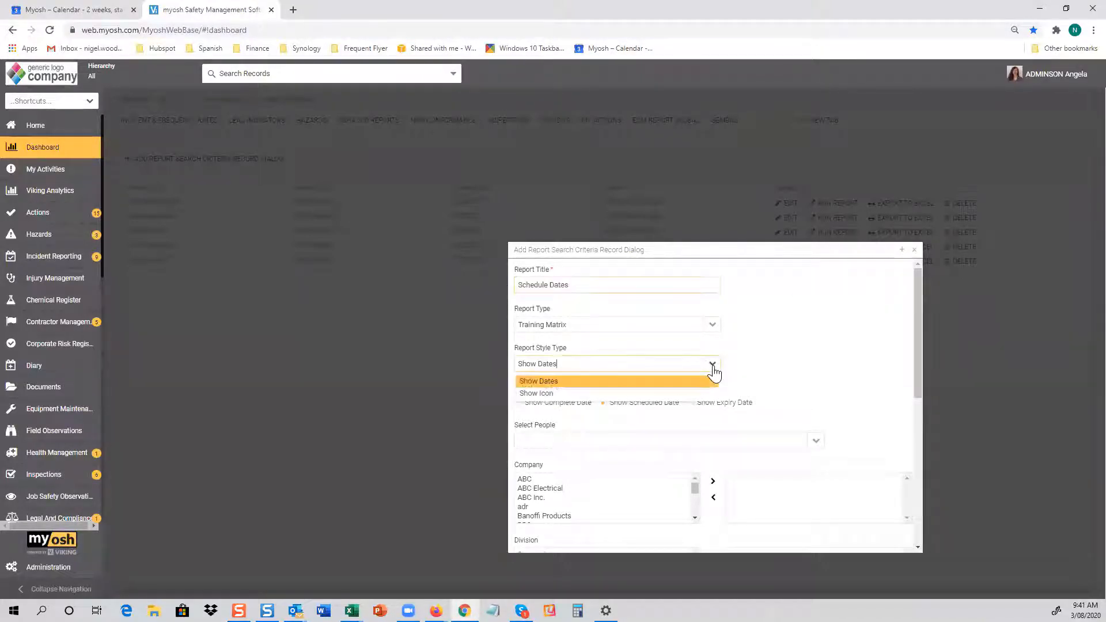
{"action": "left_click", "coordinate": [653, 381]}
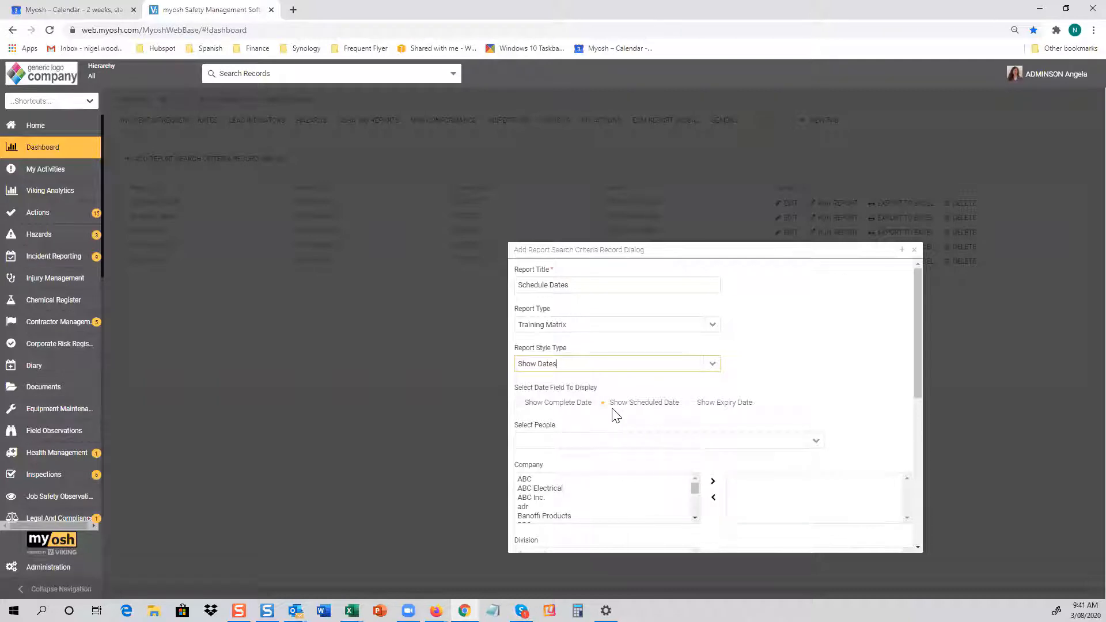
{"action": "scroll", "coordinate": [844, 406], "scroll_direction": "down", "scroll_amount": 3}
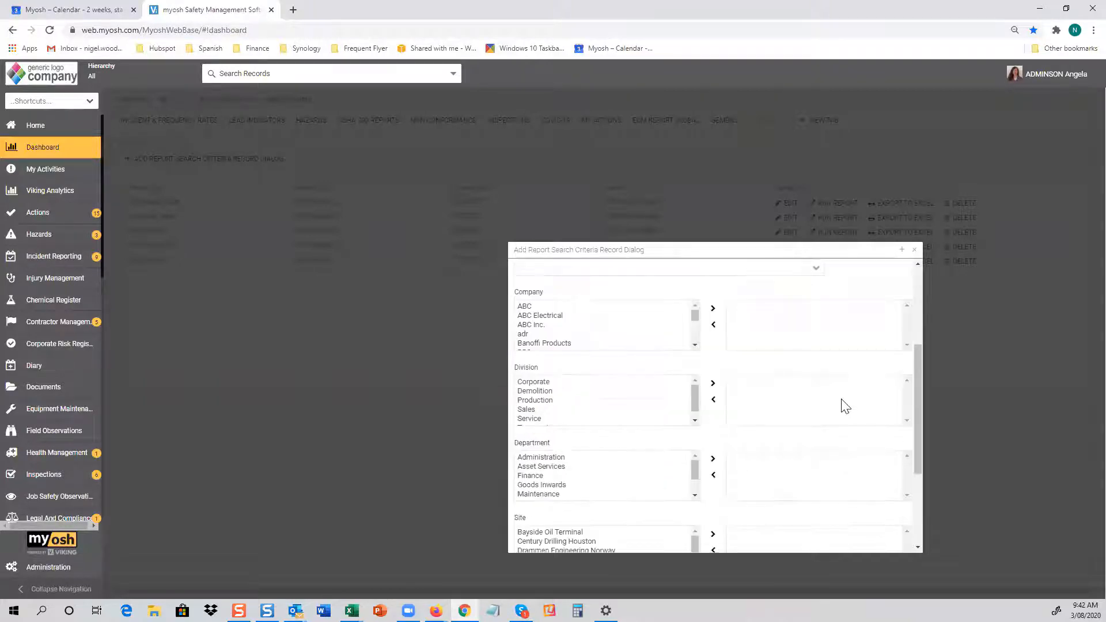
{"action": "scroll", "coordinate": [844, 406], "scroll_direction": "down", "scroll_amount": 3}
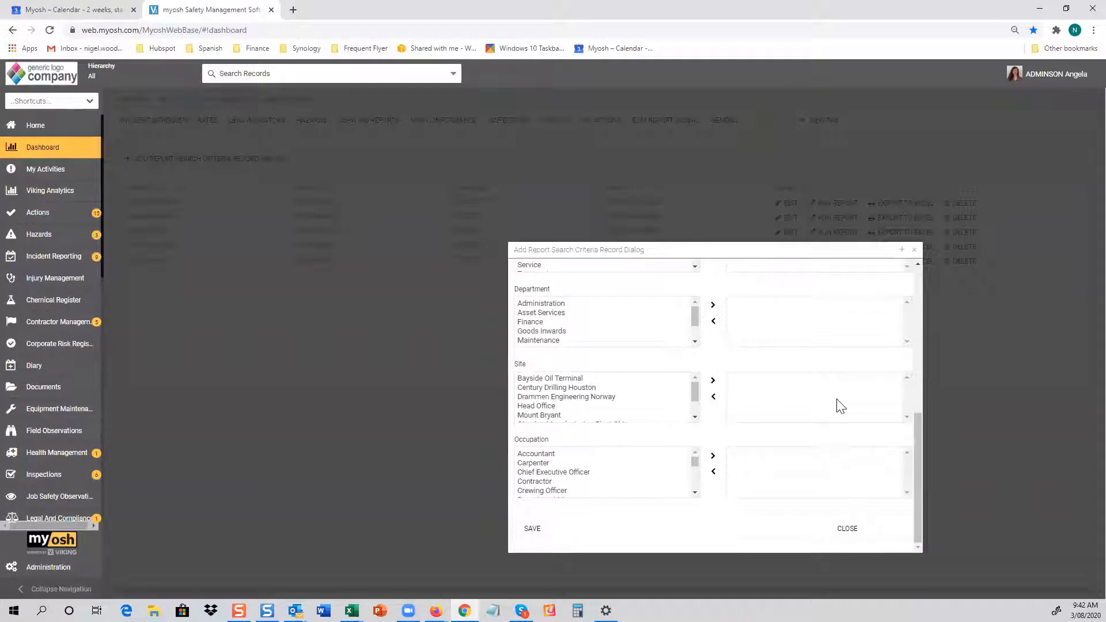
{"action": "left_click", "coordinate": [849, 528]}
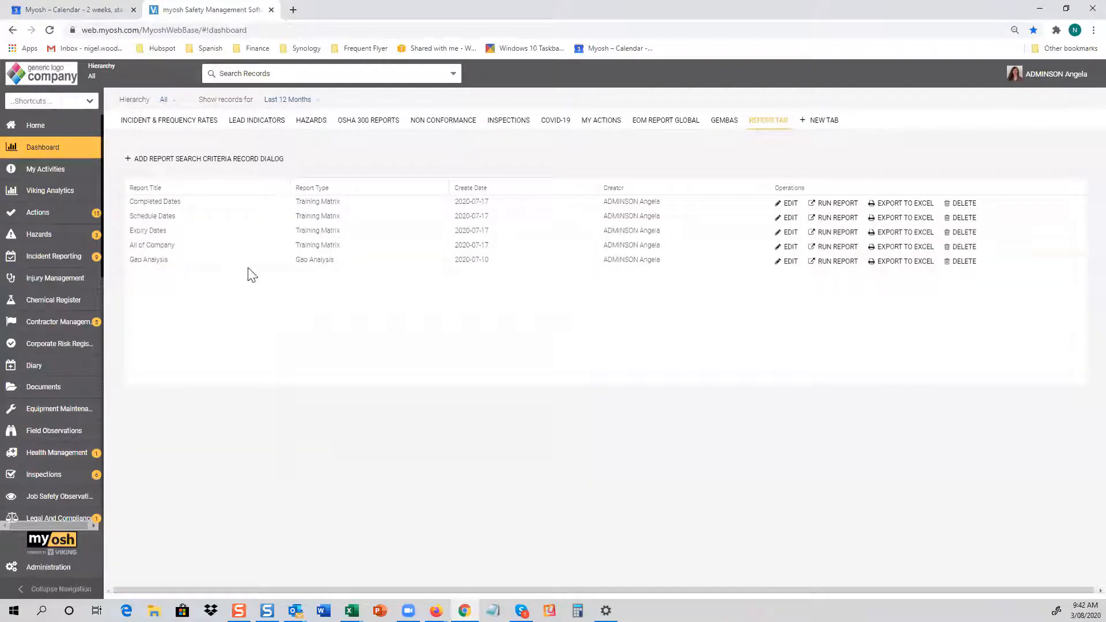
Step: Run the Schedule Dates report, review the scheduled training dates in its exported Excel workbook, and close the web report
{"action": "left_click", "coordinate": [844, 222]}
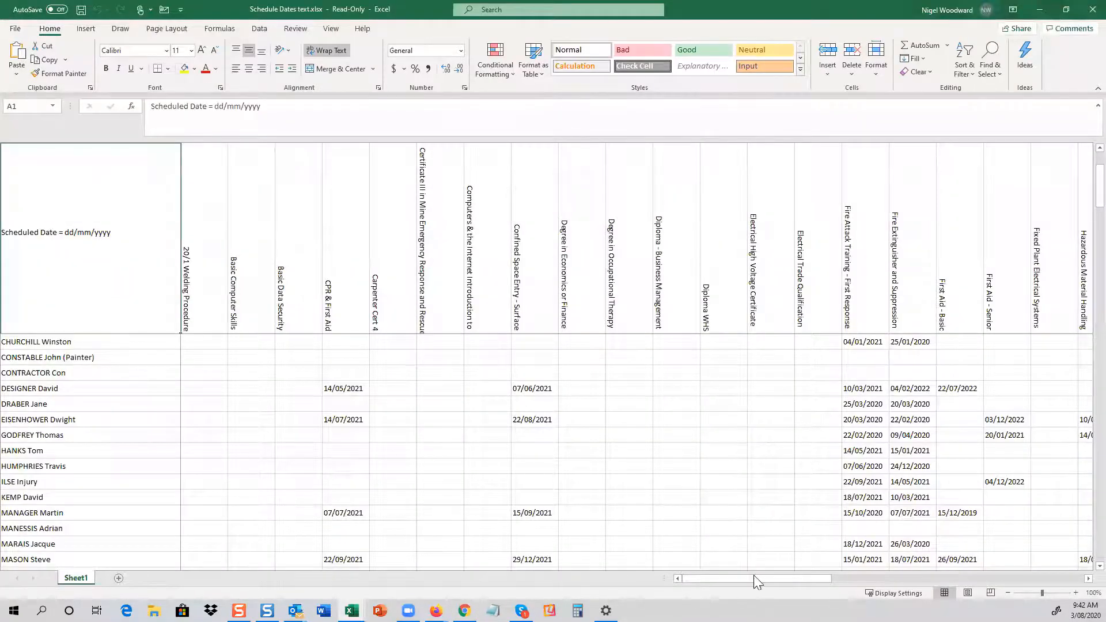
{"action": "left_click_drag", "start_coordinate": [766, 577], "coordinate": [797, 585]}
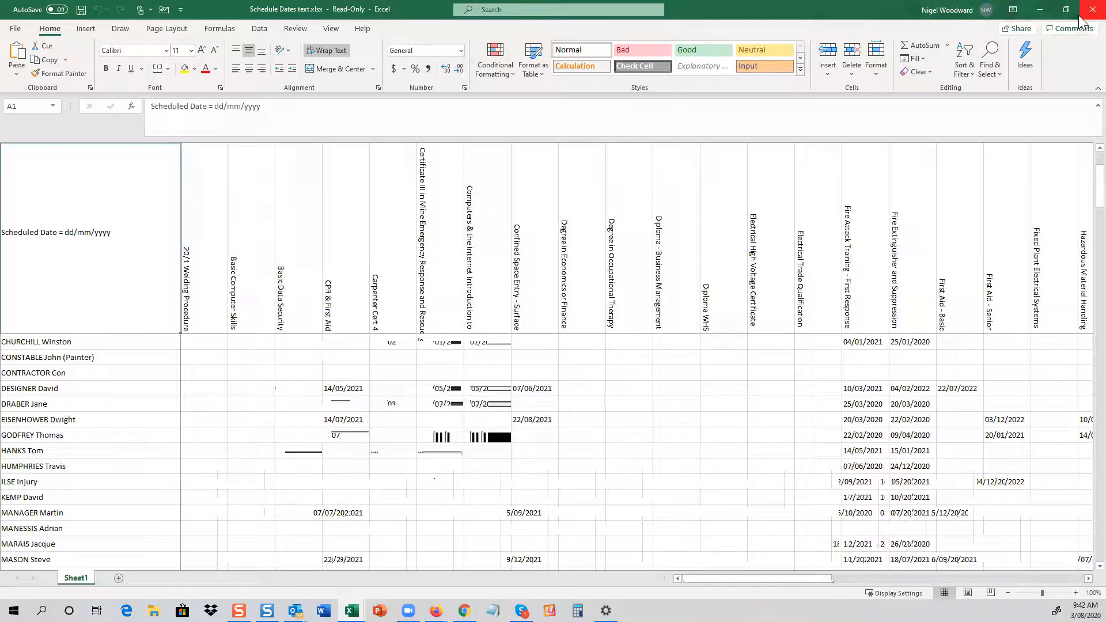
{"action": "left_click", "coordinate": [1039, 9]}
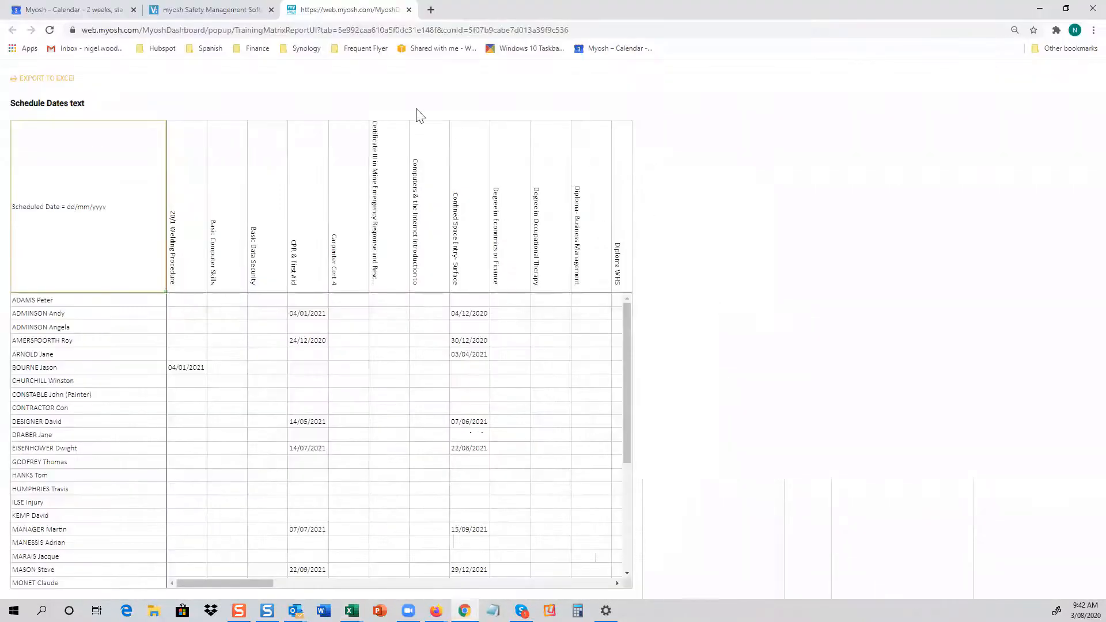
{"action": "left_click", "coordinate": [409, 9]}
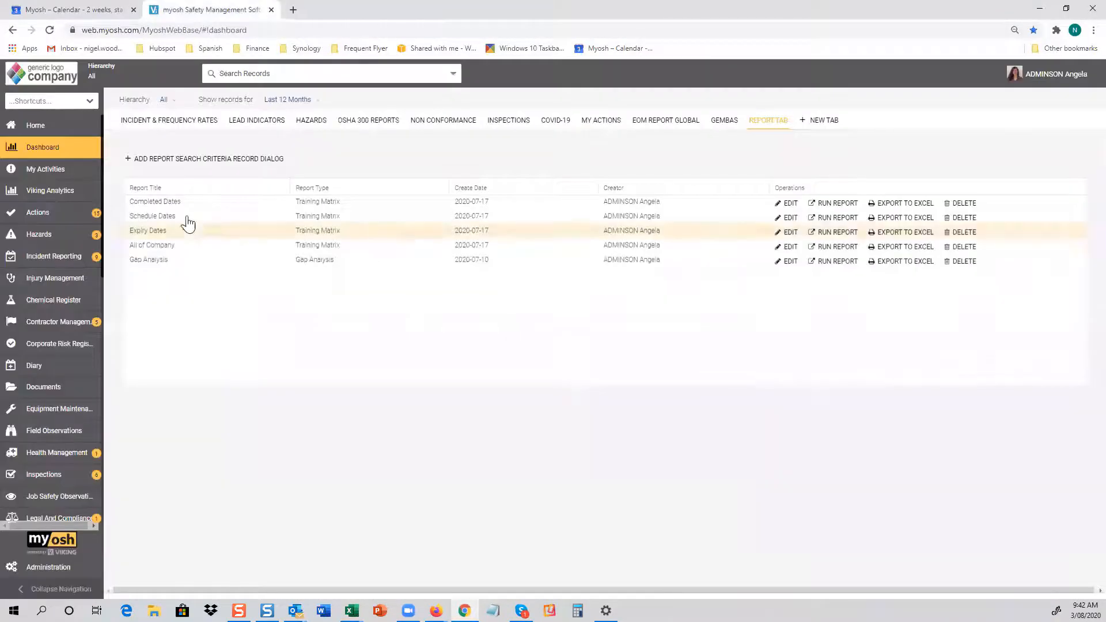